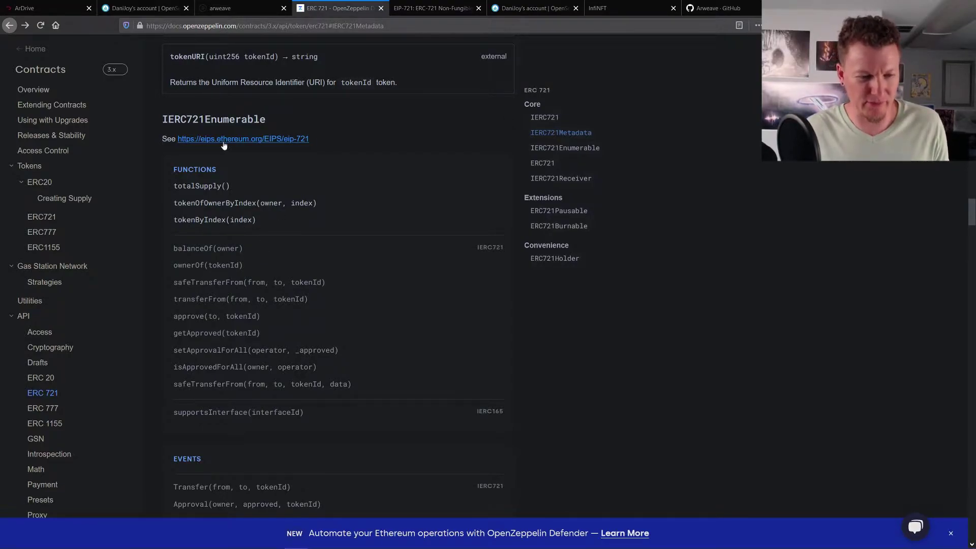
# - Switch to the EIP-721 page and read its Rationale and 'NFT' Word Choice passages
pyautogui.click(394, 15)
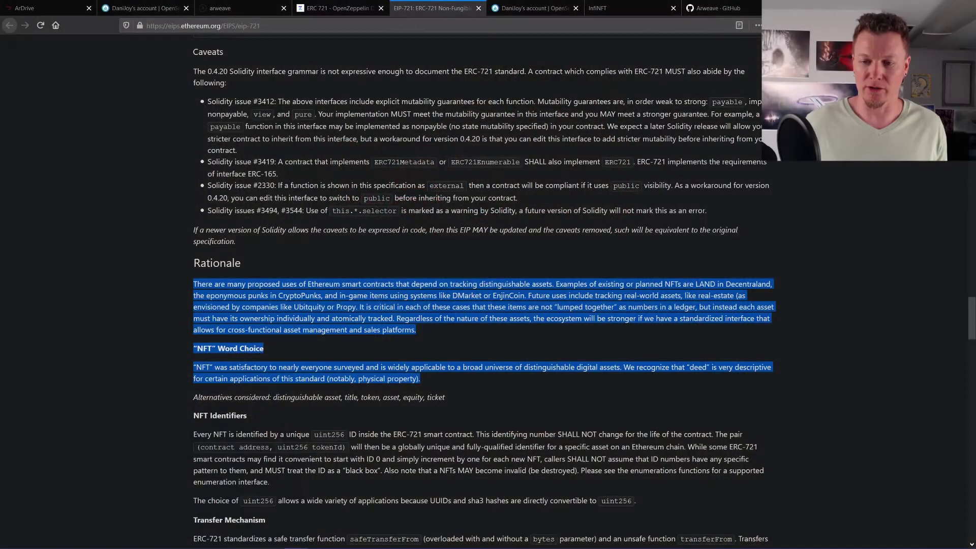
# - Bring up the ArweaveTeam GitHub page and scroll through repositories like gateway, SmartWeave and arweave-js
pyautogui.click(715, 12)
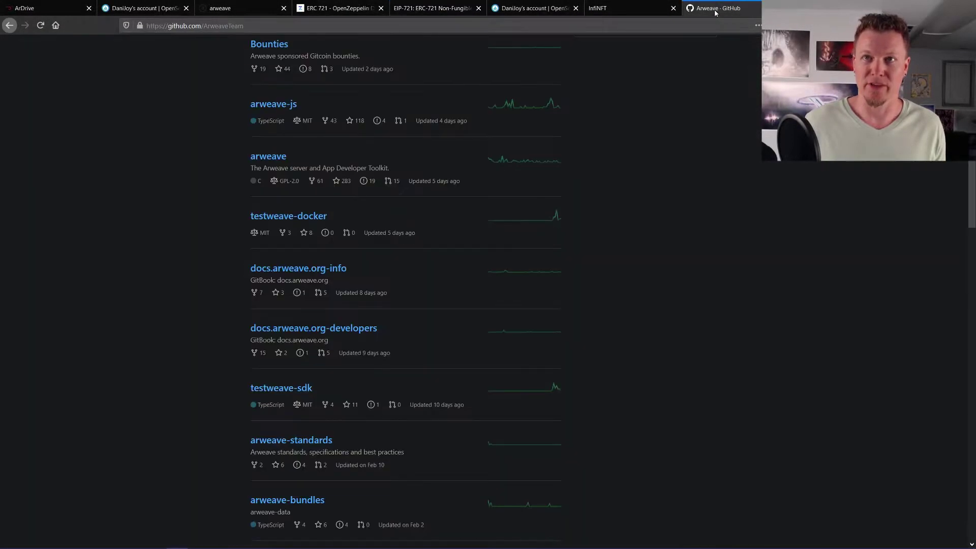
pyautogui.scroll(5, 215, 156)
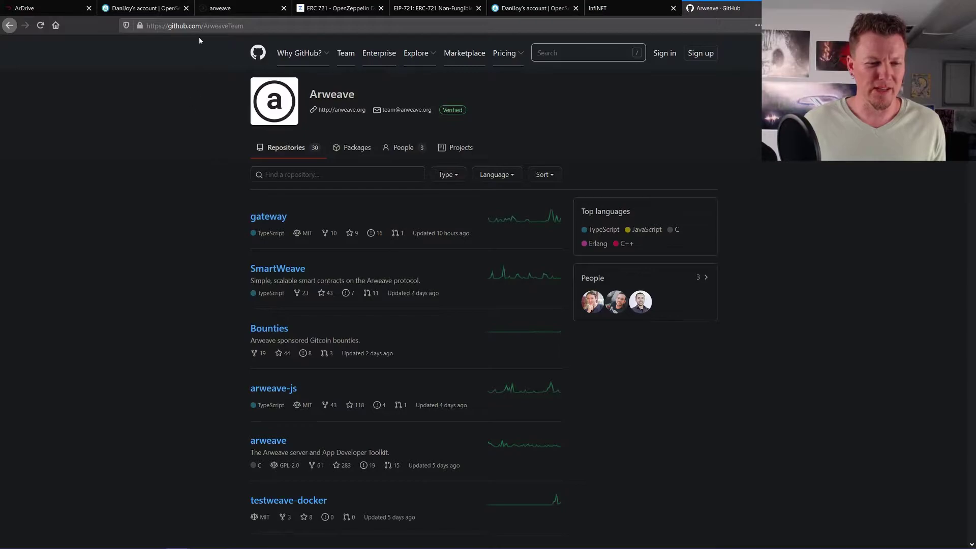
pyautogui.hotkey('ctrl', 'l')
pyautogui.click(72, 188)
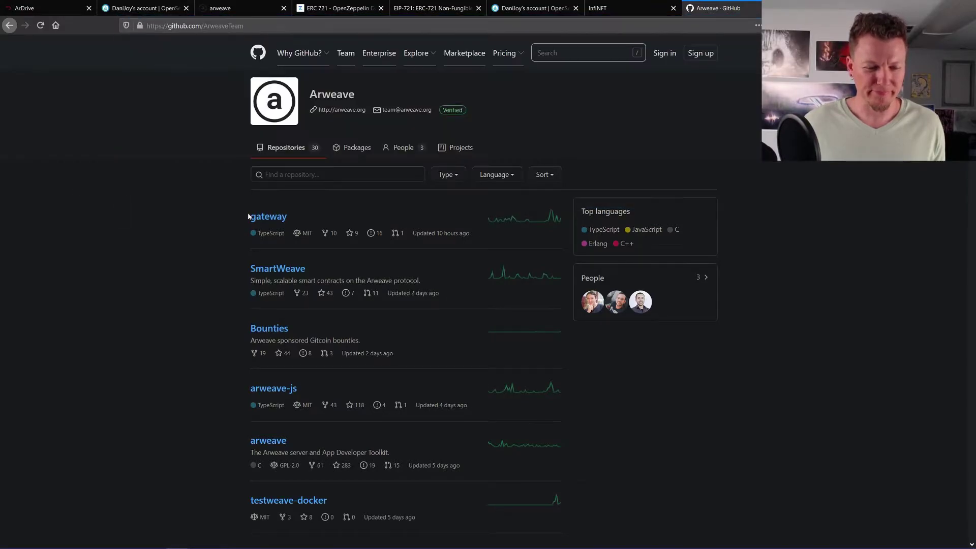
pyautogui.scroll(-3, 246, 221)
pyautogui.scroll(-2, 246, 221)
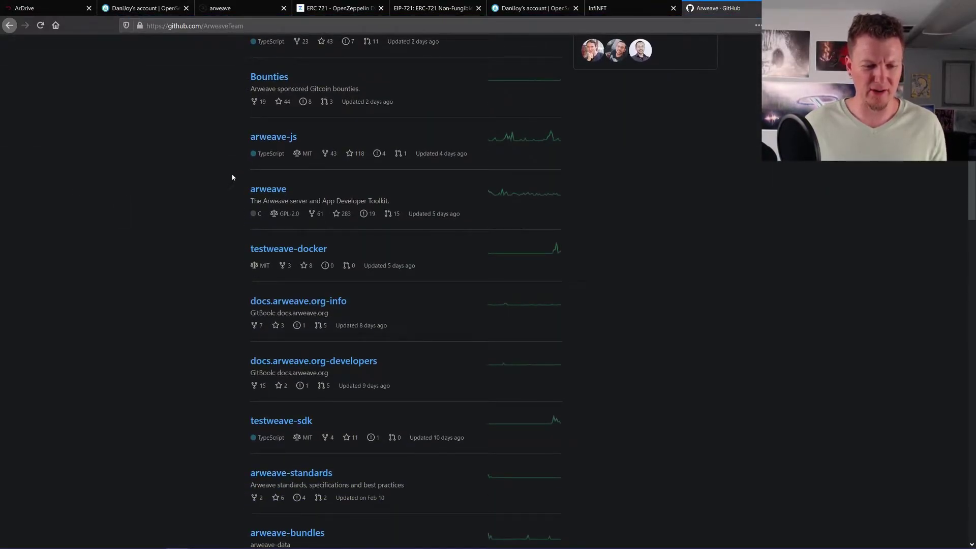
pyautogui.scroll(-2, 224, 182)
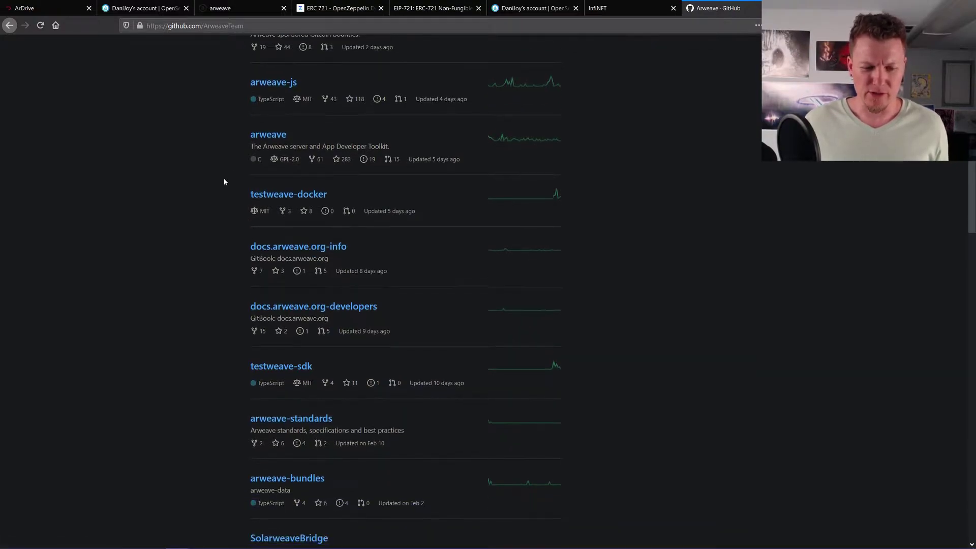
pyautogui.scroll(-6, 225, 182)
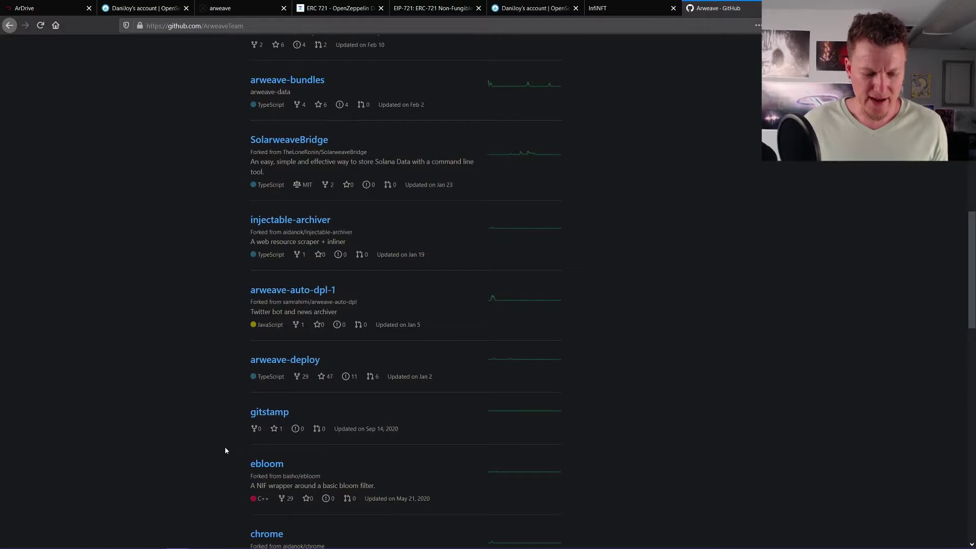
pyautogui.scroll(-4, 218, 406)
pyautogui.scroll(7, 193, 285)
pyautogui.scroll(11, 193, 265)
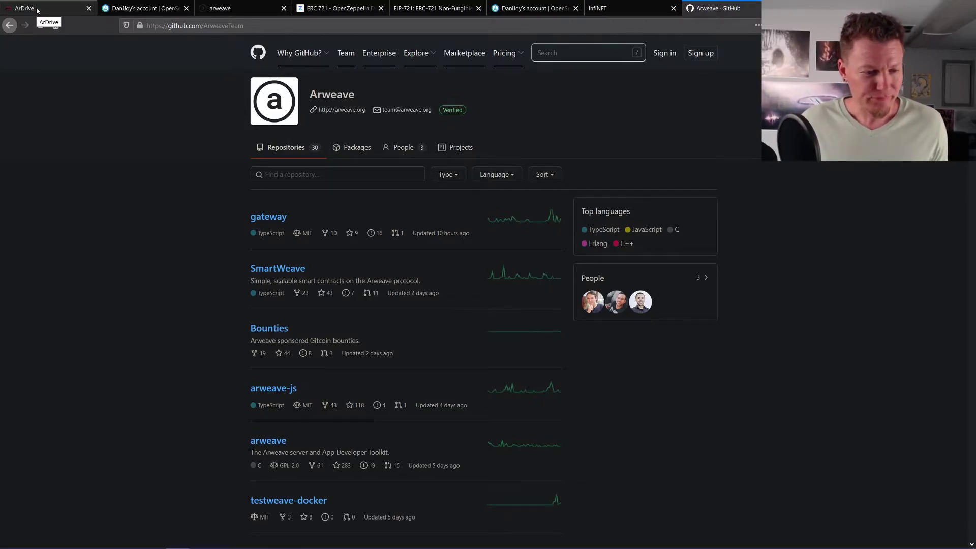
# - Open the Free Art (Free as in Freedom) drive in ArDrive, then go to the artist's Twitter profile
pyautogui.click(37, 10)
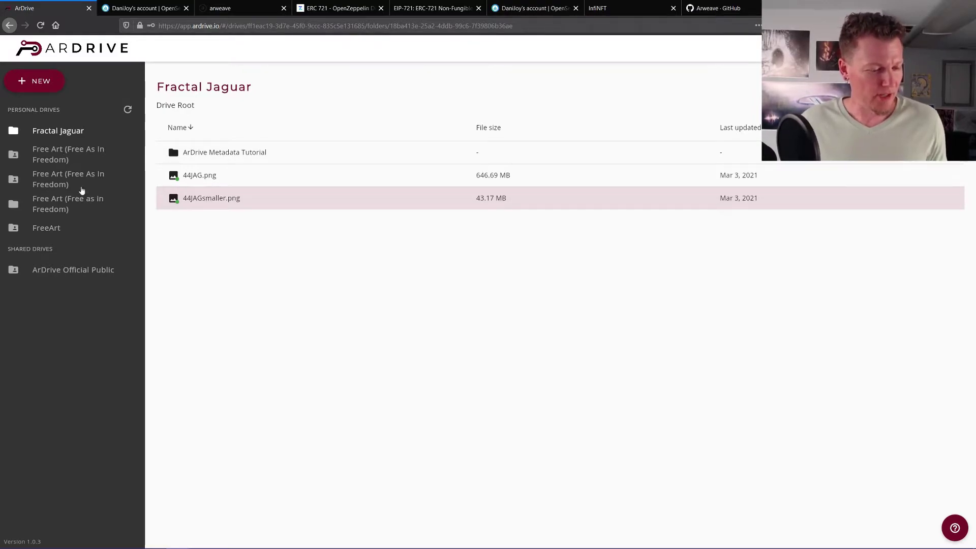
pyautogui.click(51, 199)
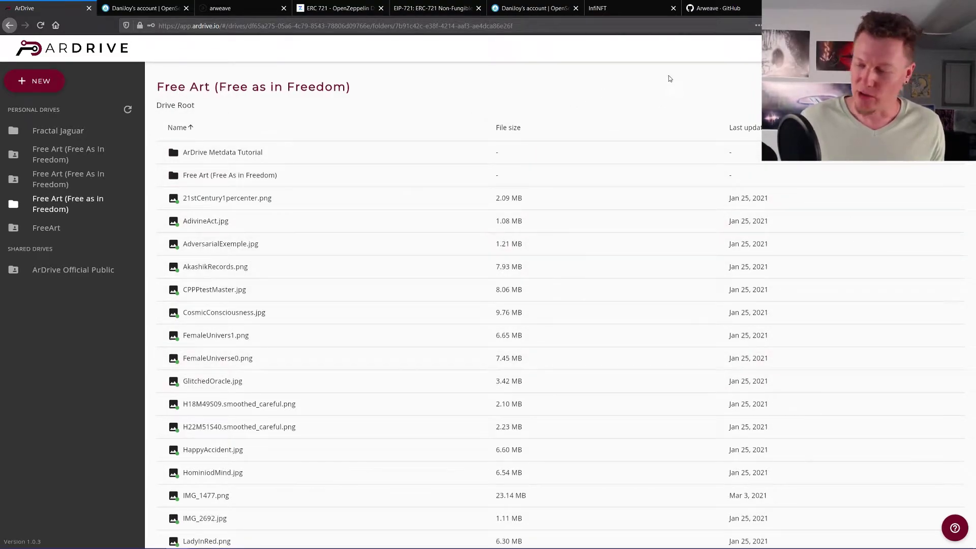
pyautogui.hotkey('alt', 'Left')
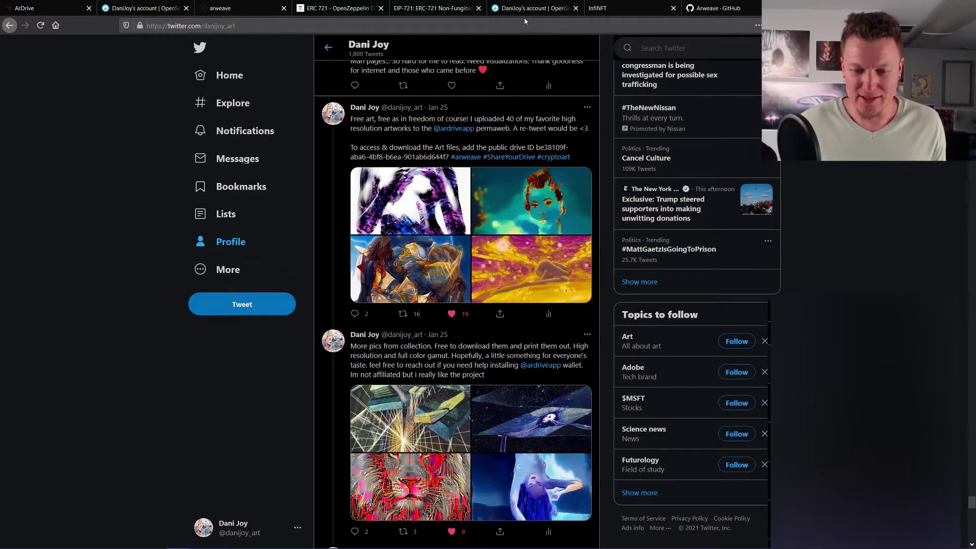
# - Review the tweet about 40 high-resolution artworks on ArDrive, then return to the Free Art drive
pyautogui.click(43, 9)
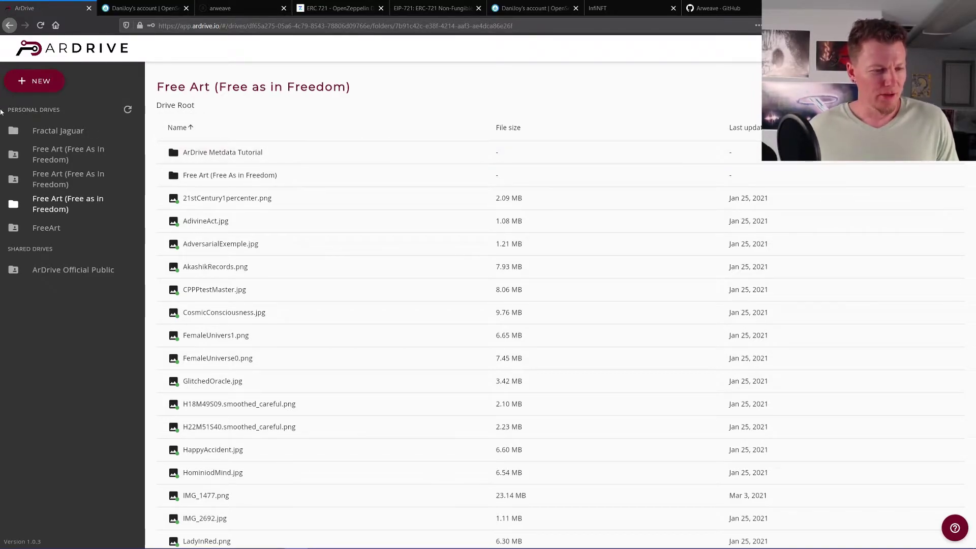
# - Open the + NEW menu offering new folder, upload files, new drive and attach drive
pyautogui.click(38, 85)
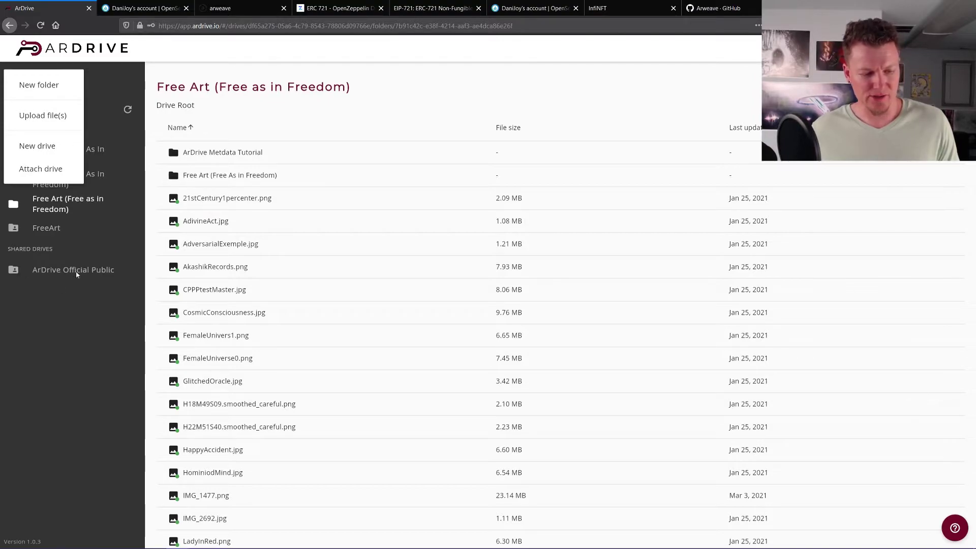
pyautogui.click(71, 315)
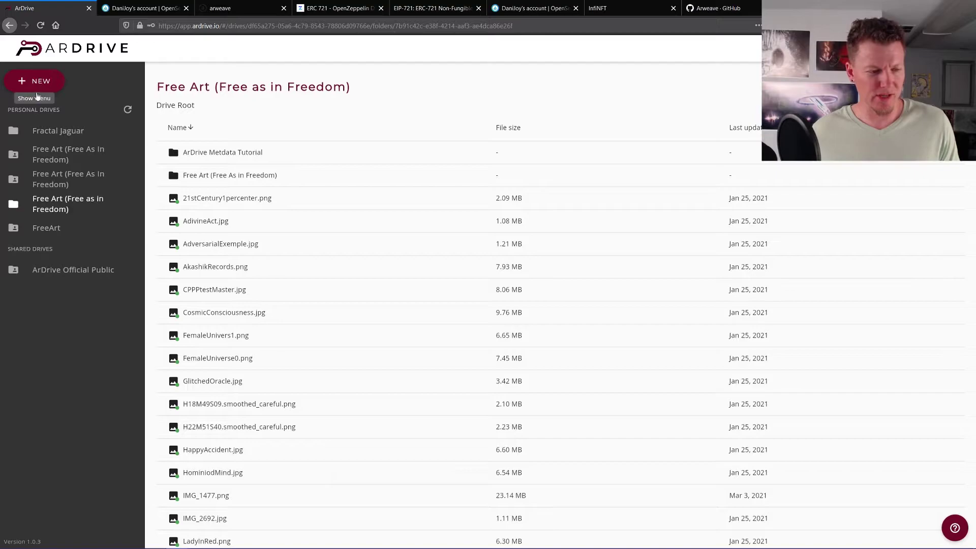
pyautogui.click(36, 82)
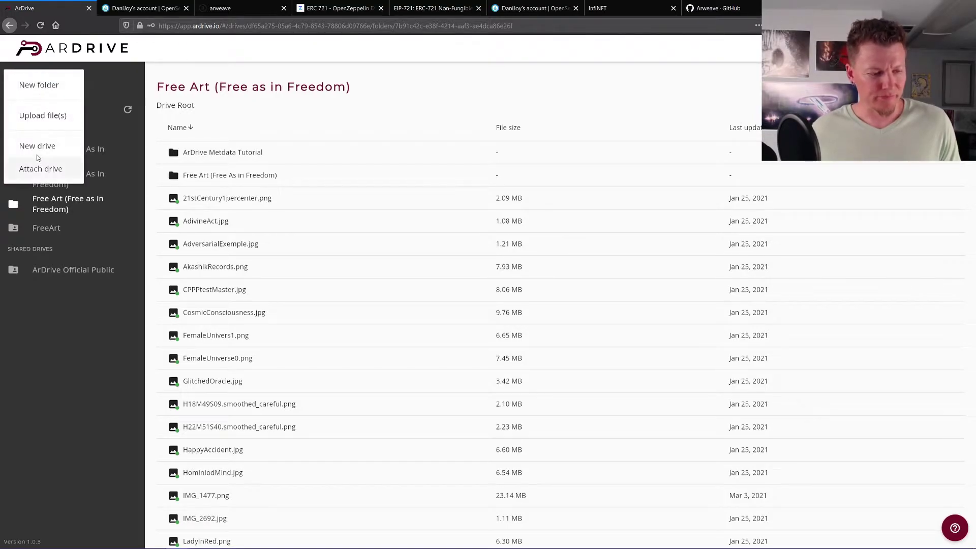
pyautogui.click(37, 204)
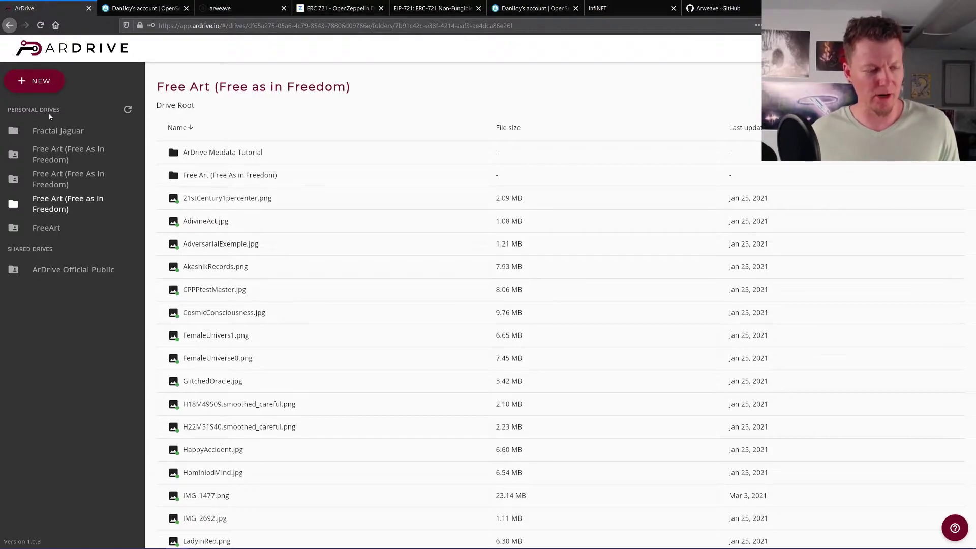
pyautogui.click(37, 83)
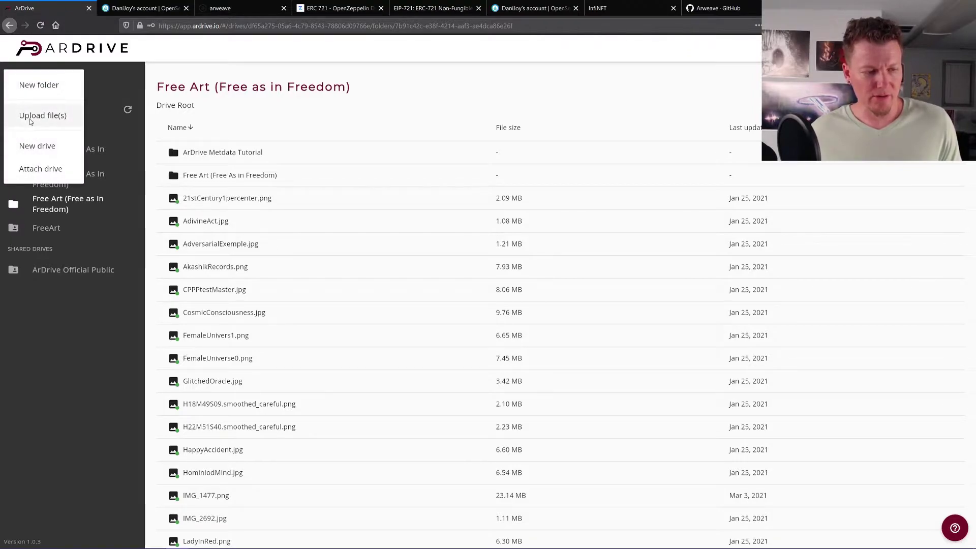
# - Create a new drive named 'Tut' with Public privacy
pyautogui.click(27, 147)
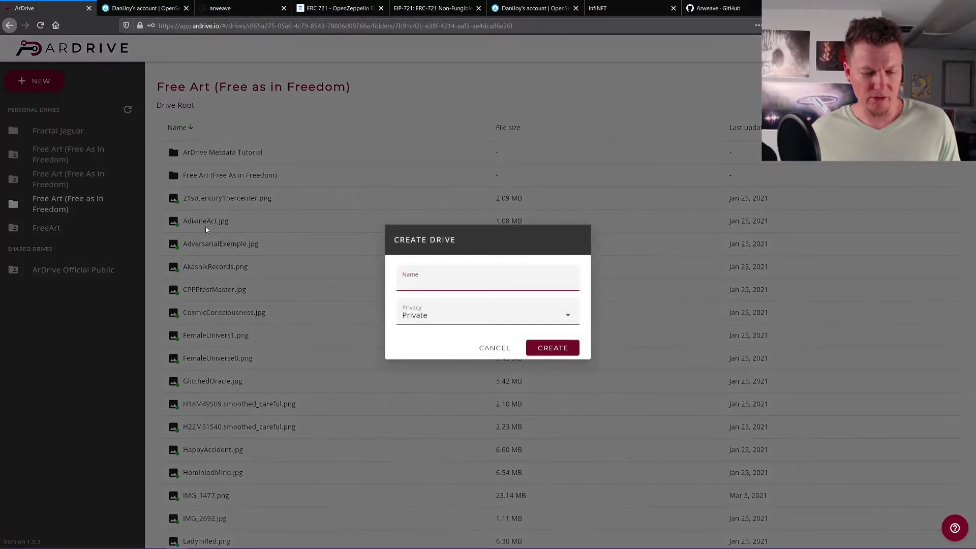
pyautogui.write('Tut')
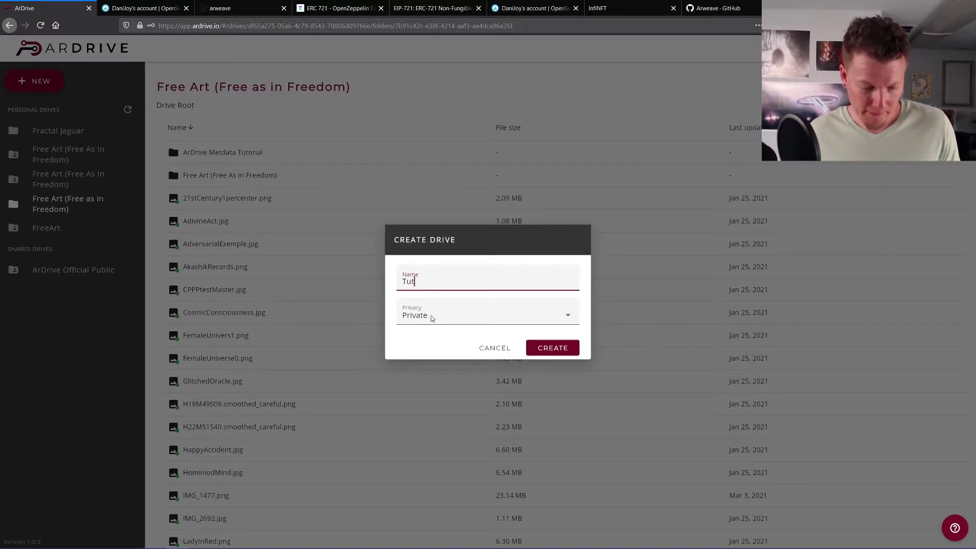
pyautogui.click(433, 317)
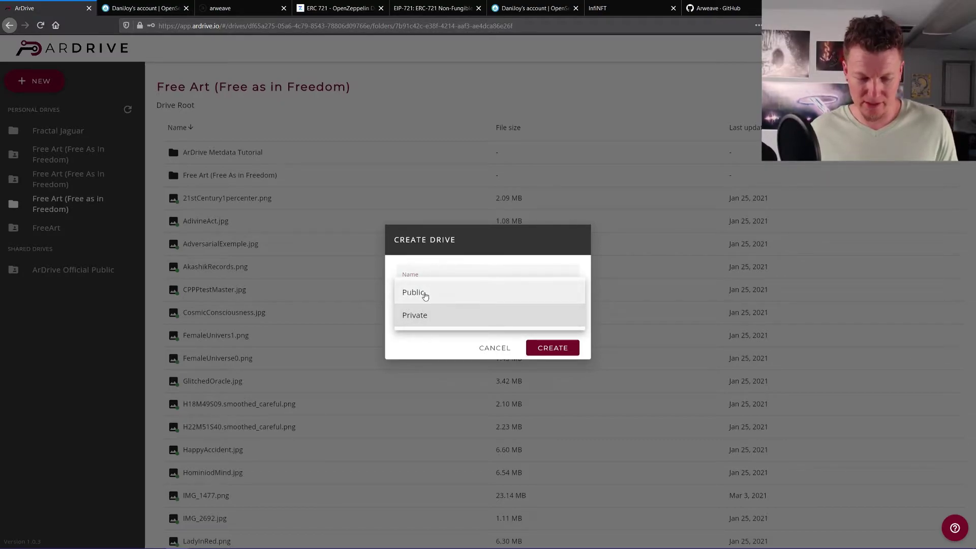
pyautogui.click(426, 295)
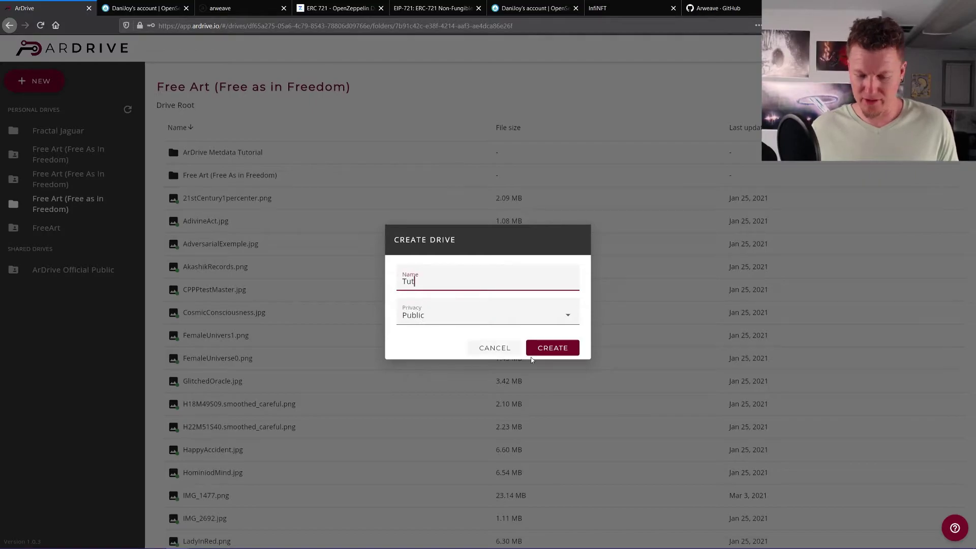
pyautogui.click(562, 353)
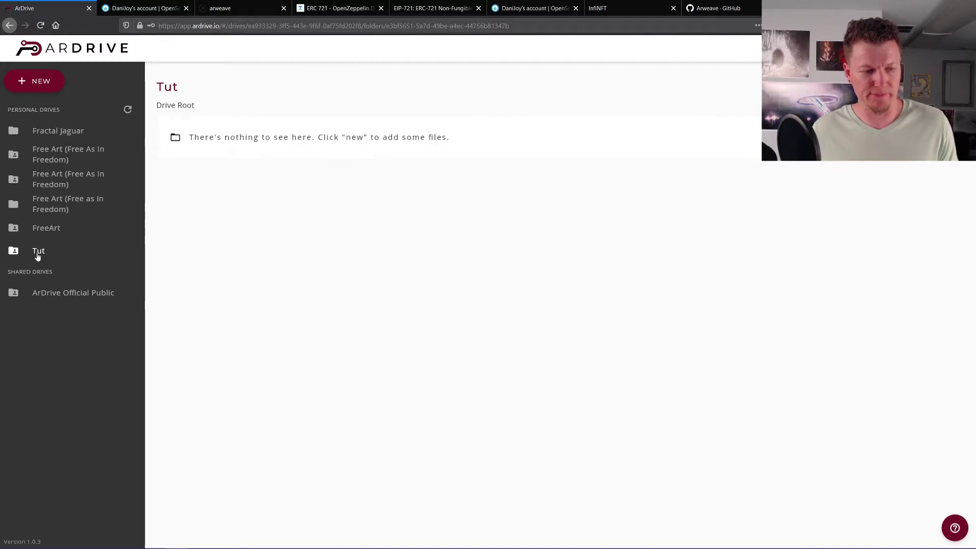
pyautogui.click(36, 86)
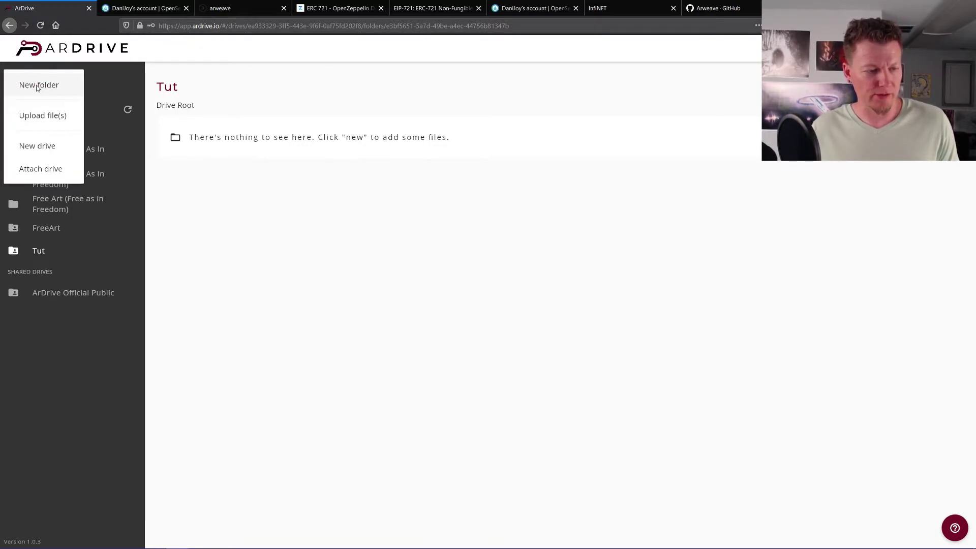
pyautogui.click(37, 116)
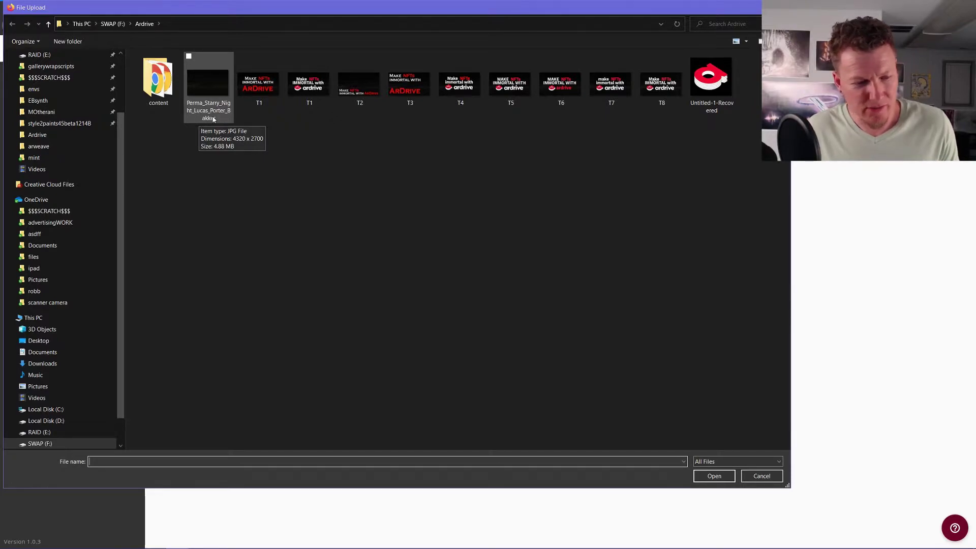
pyautogui.click(203, 84)
pyautogui.rightClick(207, 85)
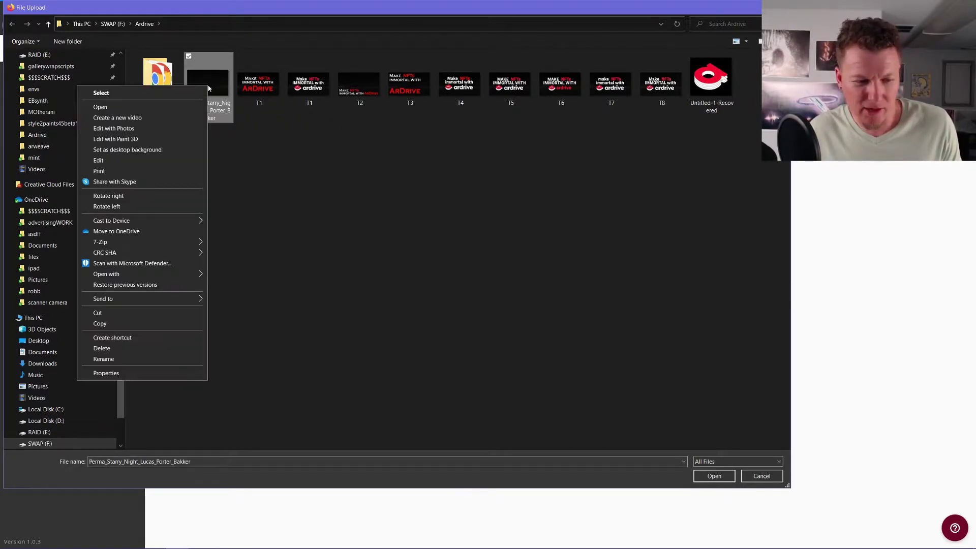
pyautogui.click(142, 107)
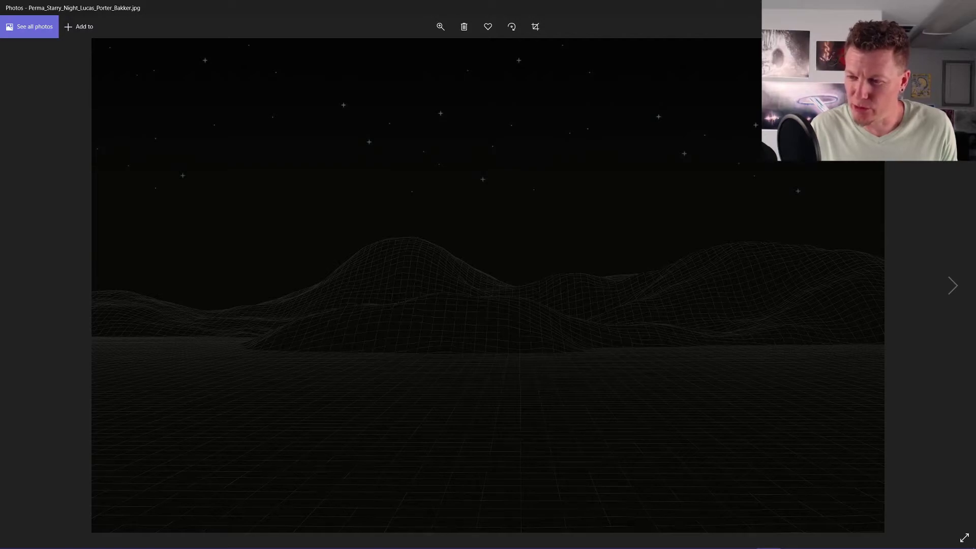
pyautogui.hotkey('alt', 'F4')
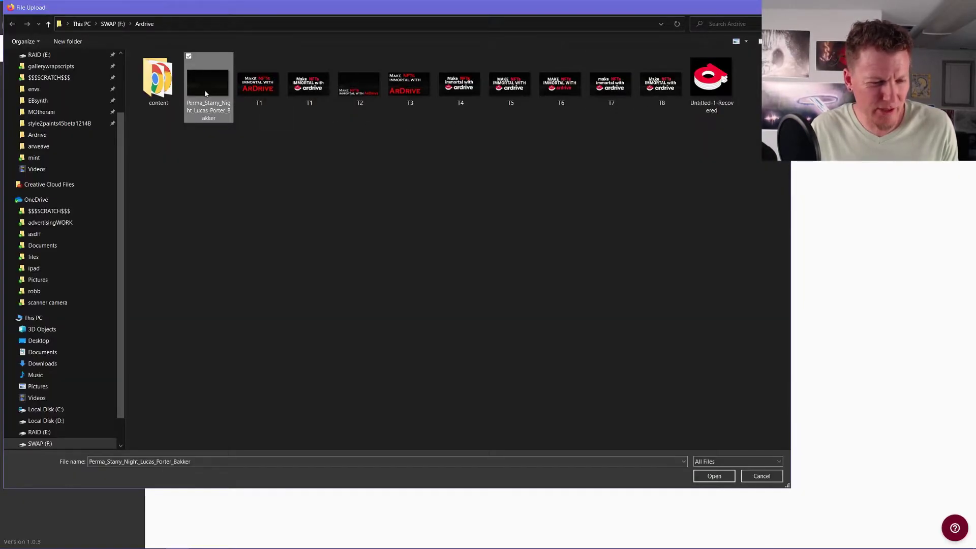
pyautogui.click(714, 476)
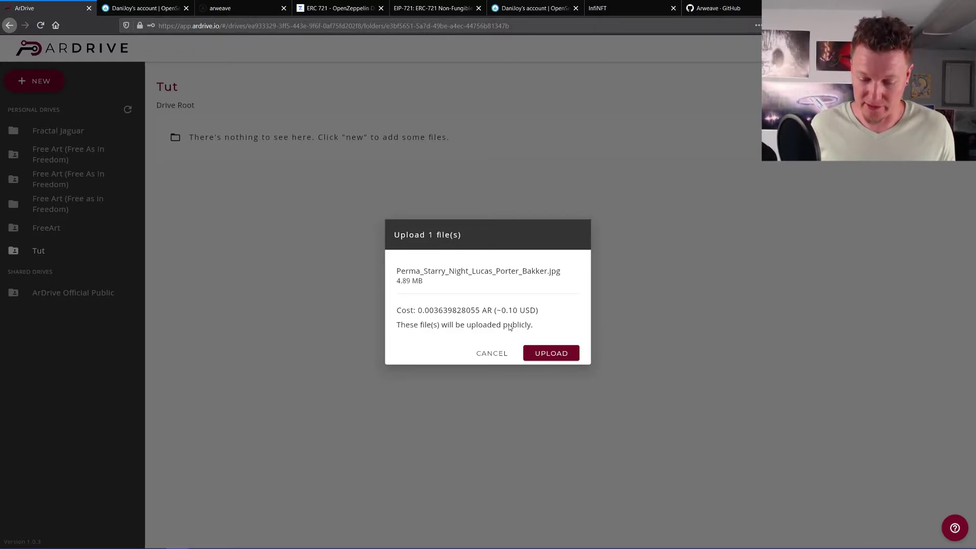
pyautogui.click(550, 353)
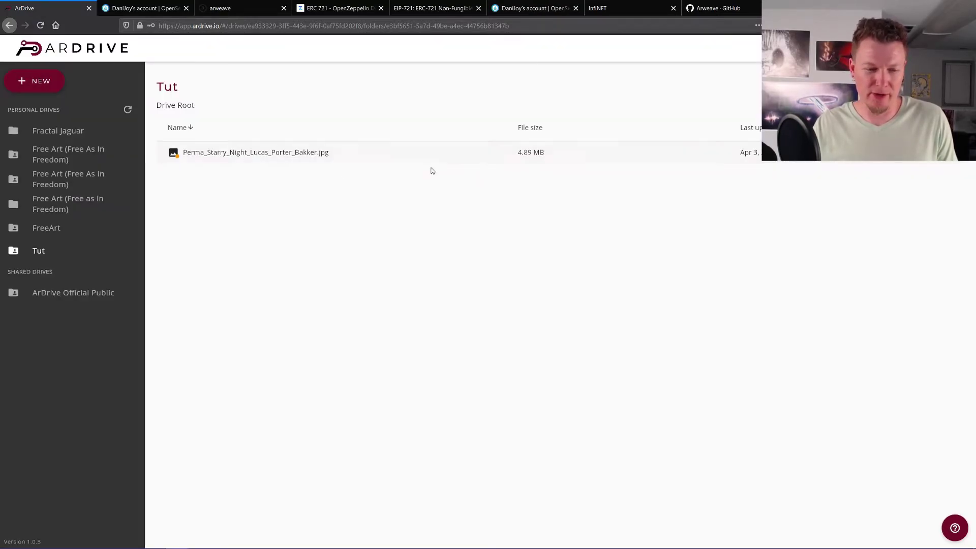
# - Select the uploaded image, then restore Firefox and move it left, make it taller and raise it
pyautogui.click(320, 155)
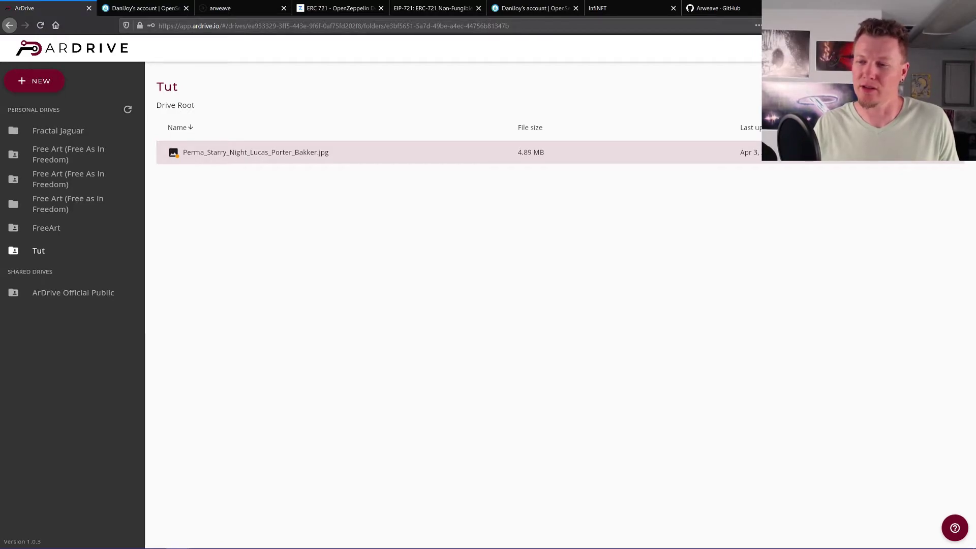
pyautogui.press('super+Down')
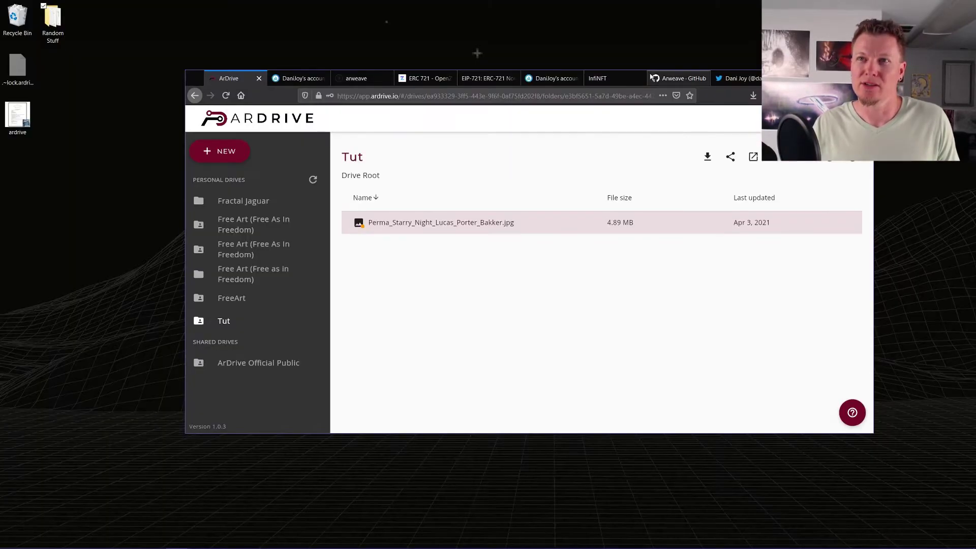
pyautogui.moveTo(796, 80); pyautogui.dragTo(637, 63)
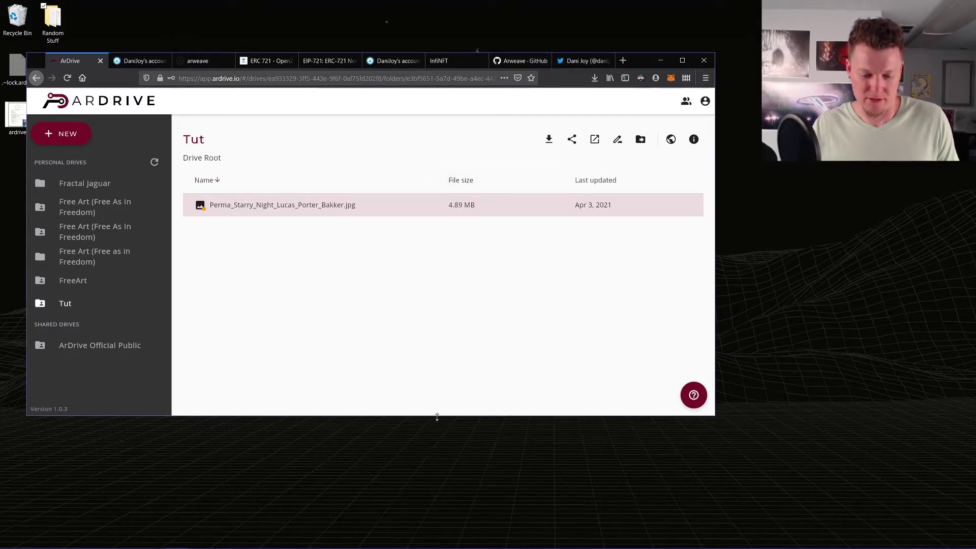
pyautogui.moveTo(436, 417); pyautogui.dragTo(418, 527)
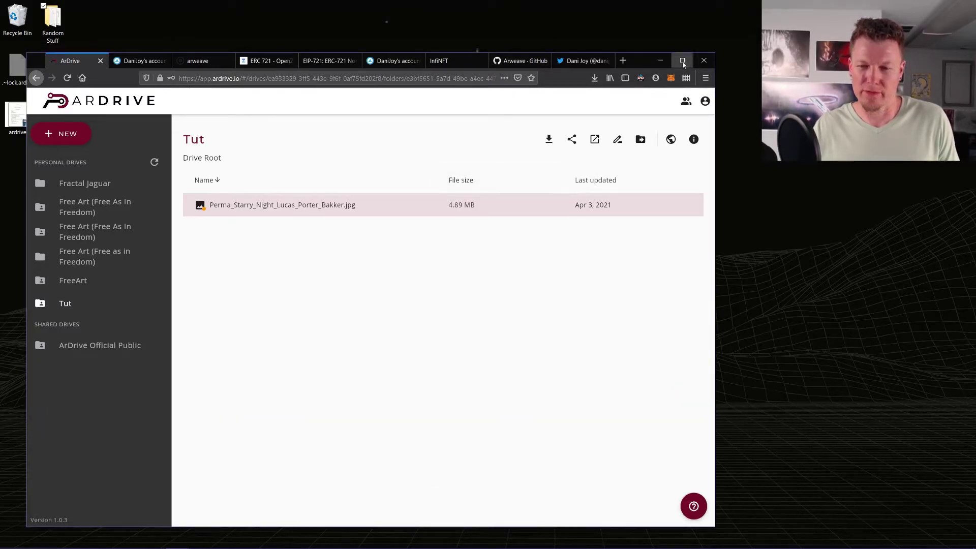
pyautogui.moveTo(637, 60); pyautogui.dragTo(636, 29)
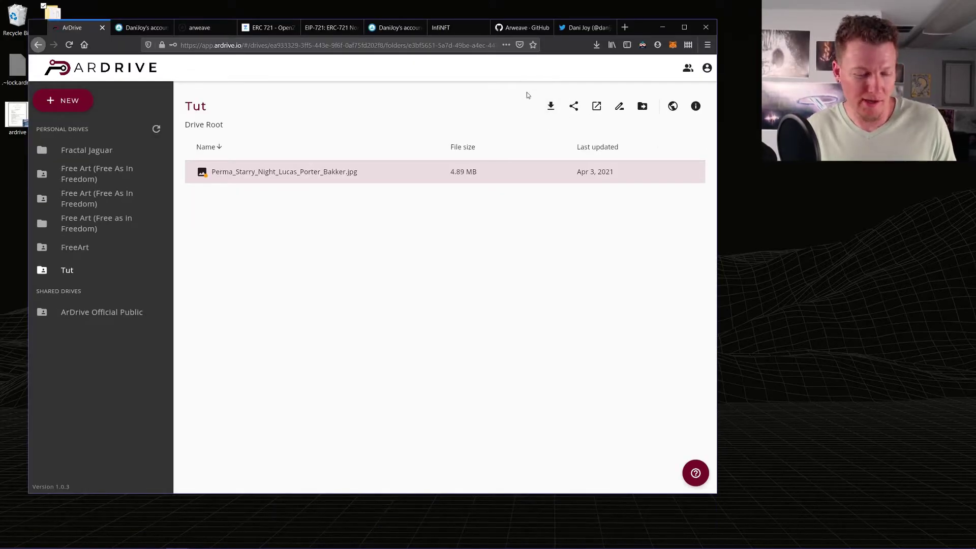
pyautogui.click(551, 106)
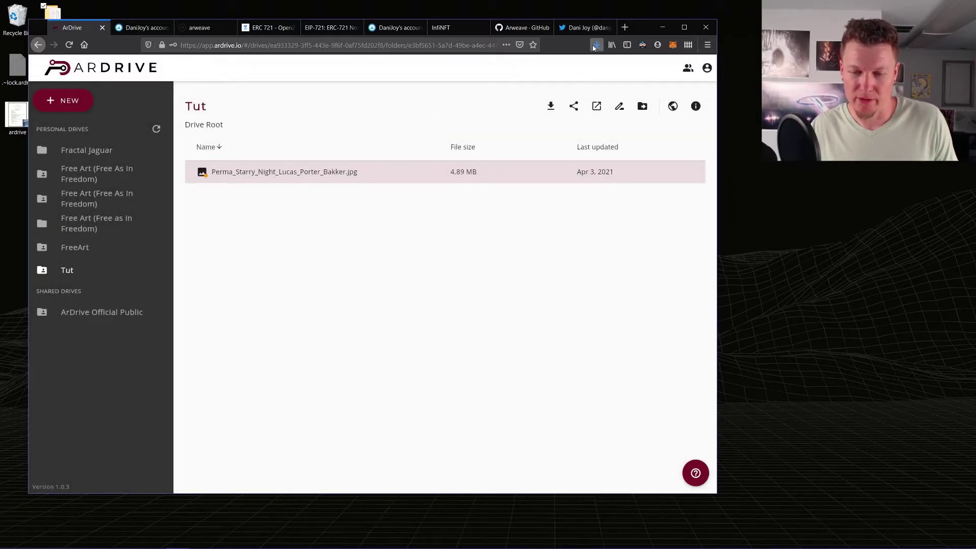
pyautogui.click(597, 45)
pyautogui.click(369, 256)
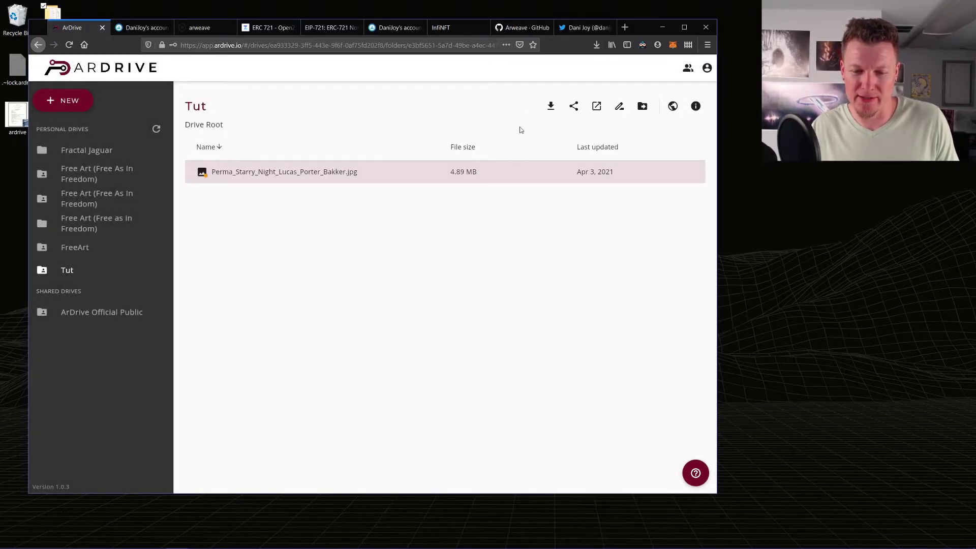
pyautogui.click(573, 108)
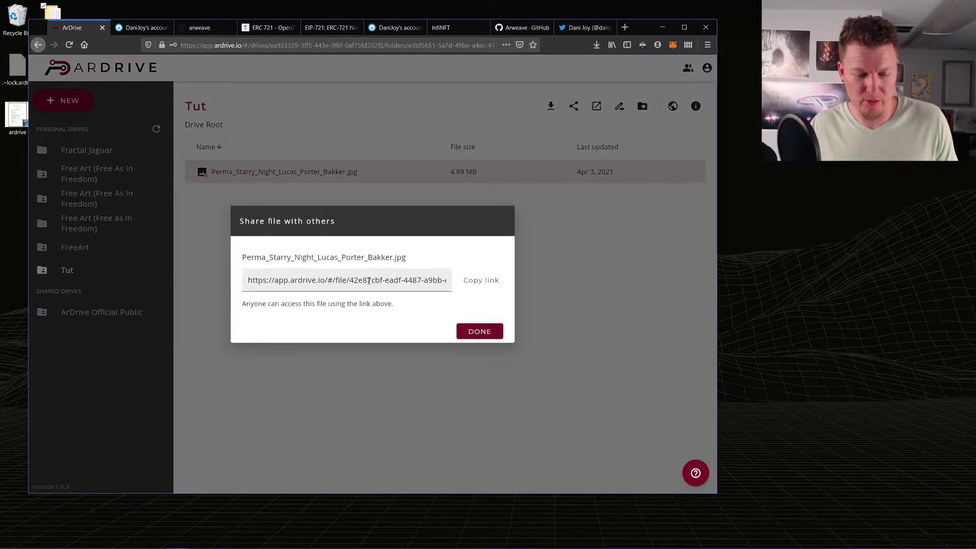
pyautogui.click(478, 283)
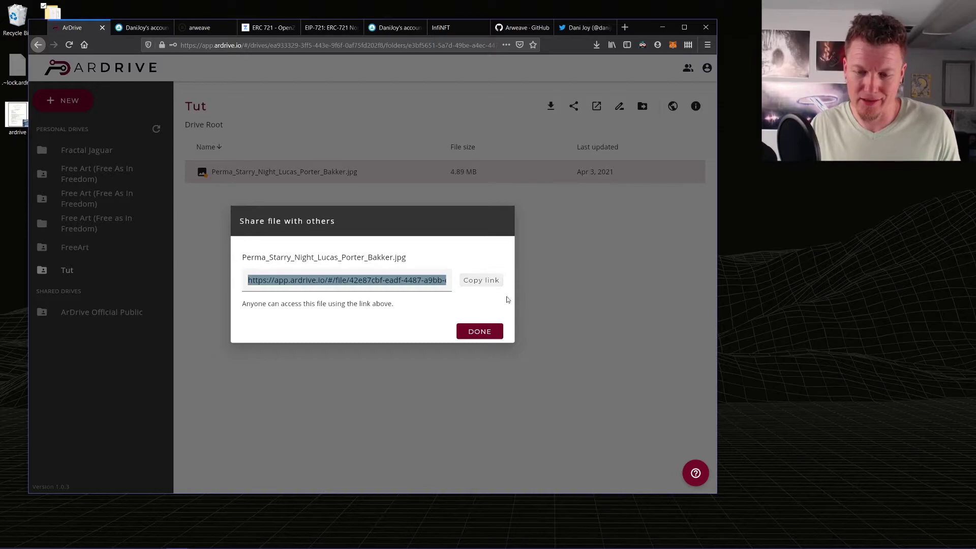
pyautogui.click(478, 331)
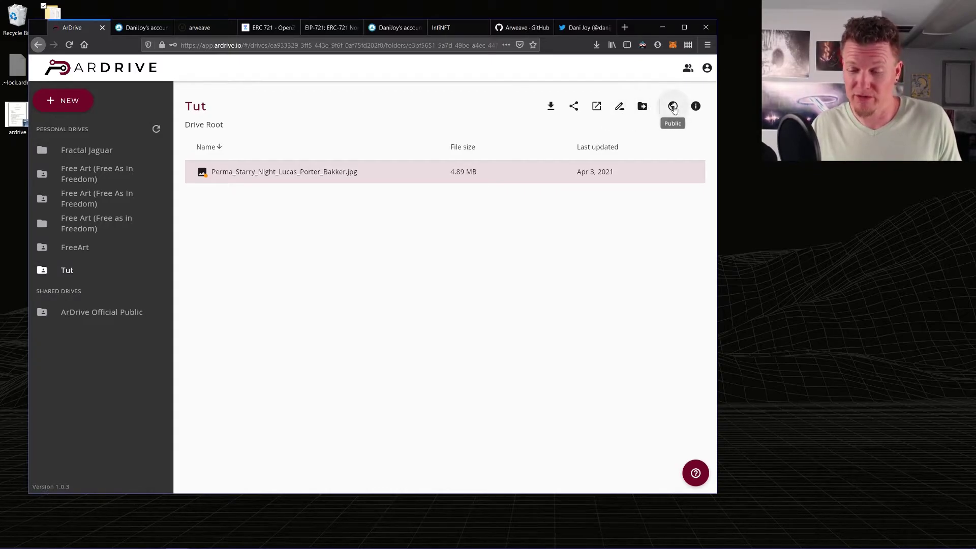
# - Copy the Perma Starry Night image's Metadata Tx ID from its ArDrive details panel, then close the panel
pyautogui.click(695, 106)
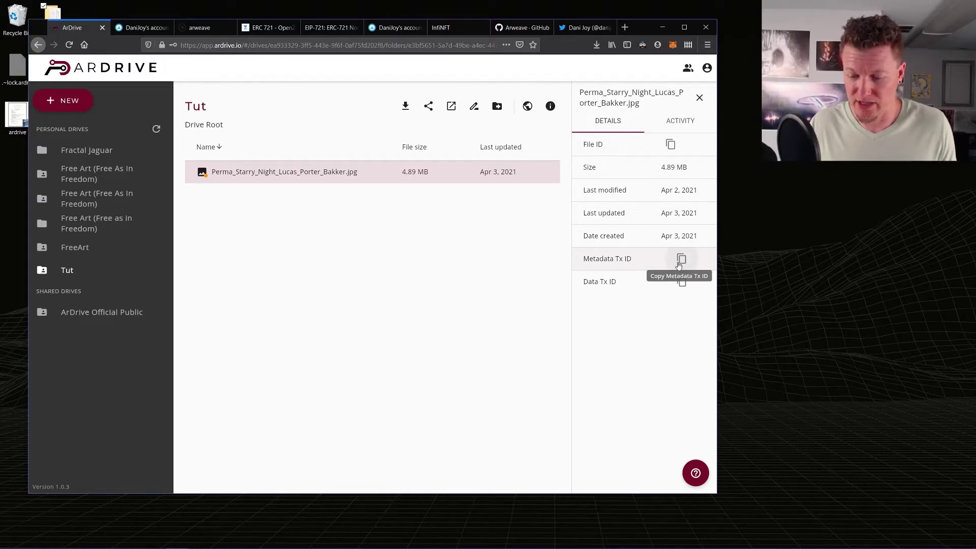
pyautogui.click(679, 267)
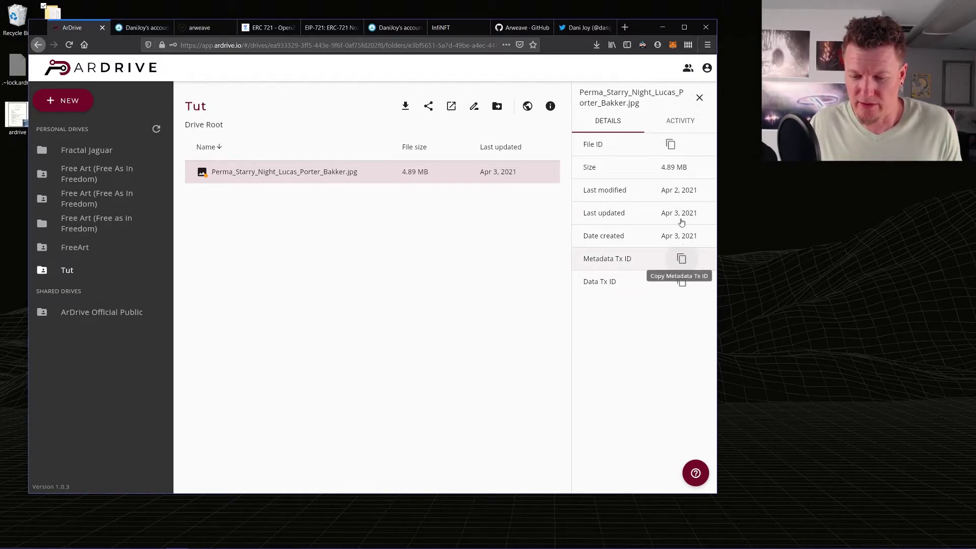
pyautogui.click(700, 97)
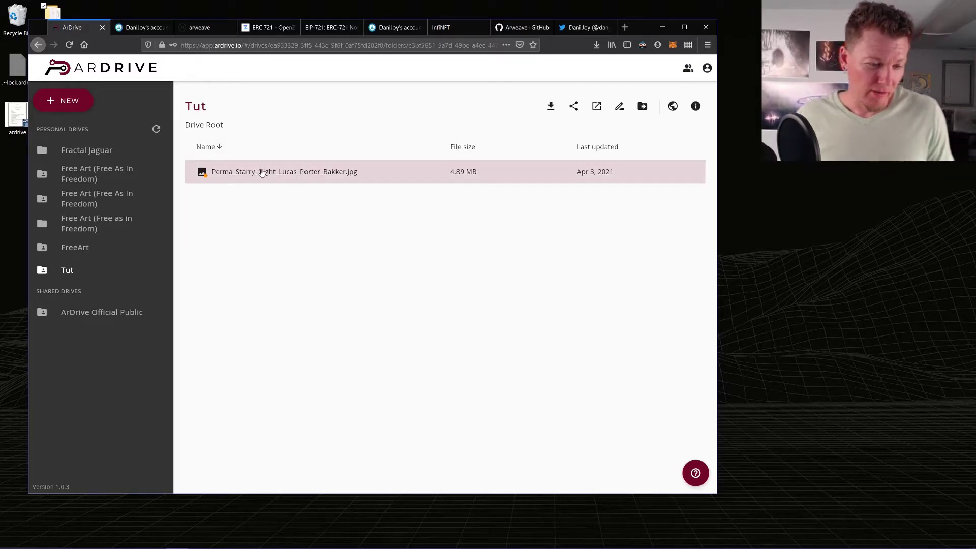
# - Return to the OpenSea account page and maximize the Firefox window
pyautogui.click(138, 31)
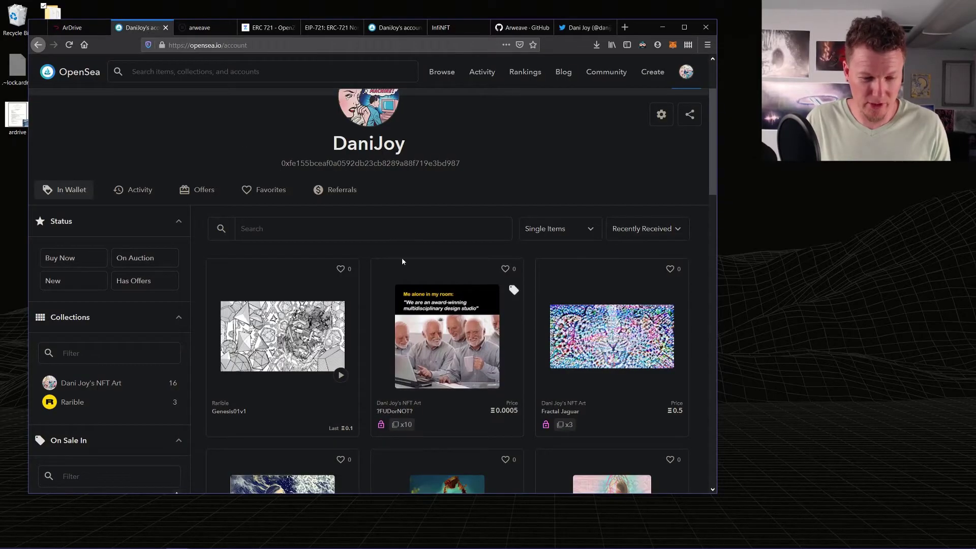
pyautogui.scroll(2, 368, 326)
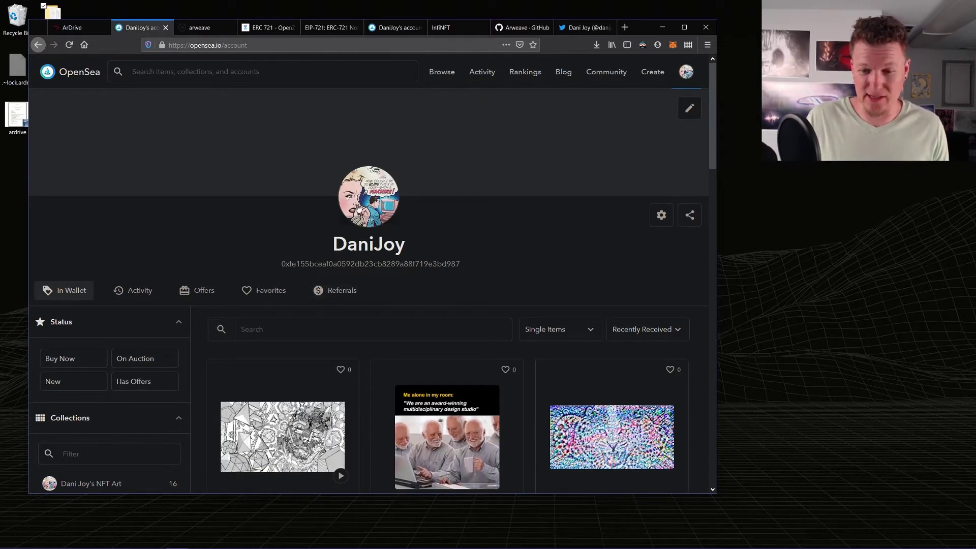
pyautogui.click(684, 27)
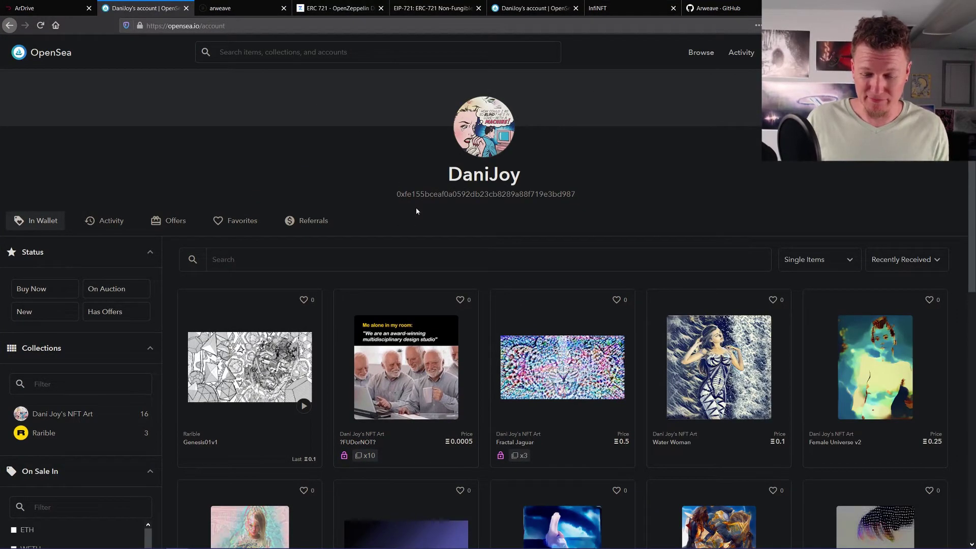
# - Open the Fractal Jaguar NFT's page from the account's items
pyautogui.scroll(-2, 415, 211)
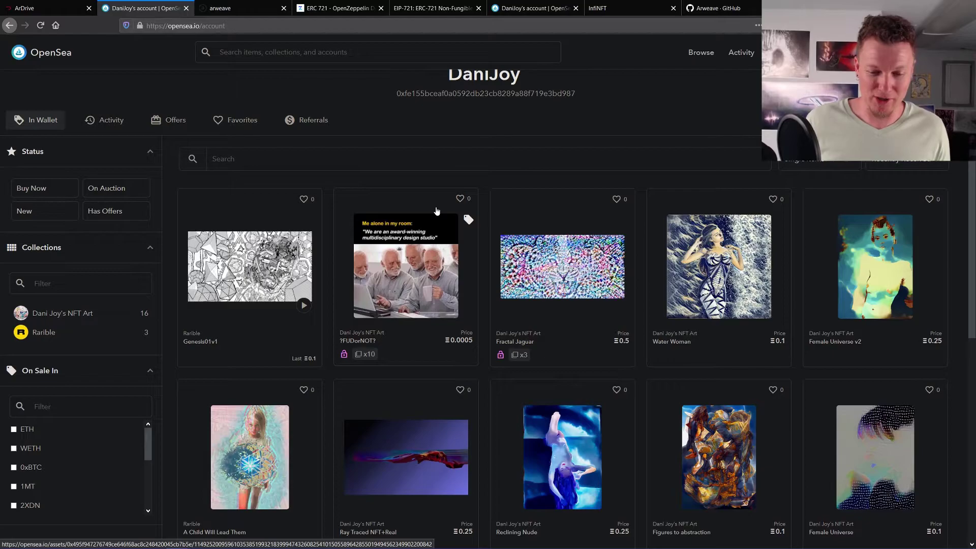
pyautogui.scroll(-2, 620, 272)
pyautogui.scroll(4, 469, 307)
pyautogui.scroll(-2, 468, 309)
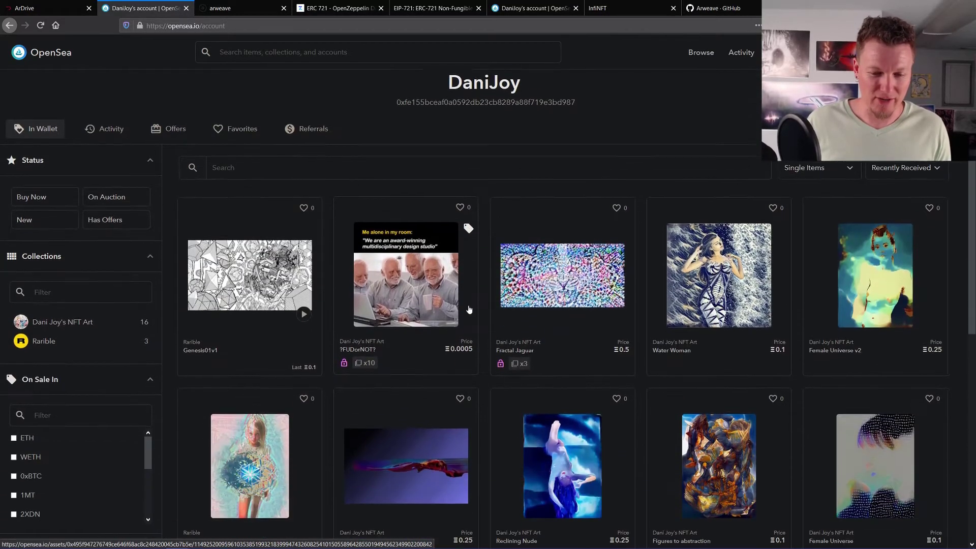
pyautogui.scroll(2, 470, 292)
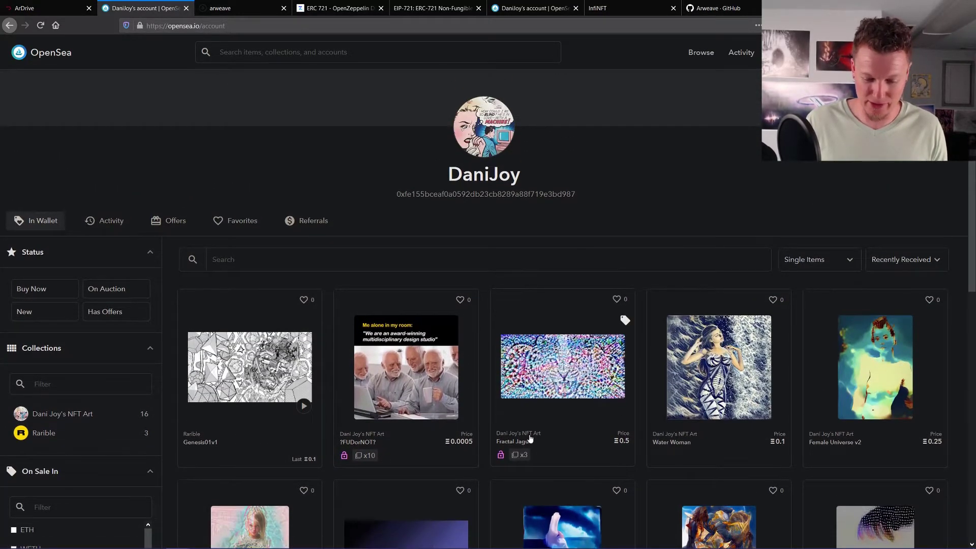
pyautogui.click(530, 438)
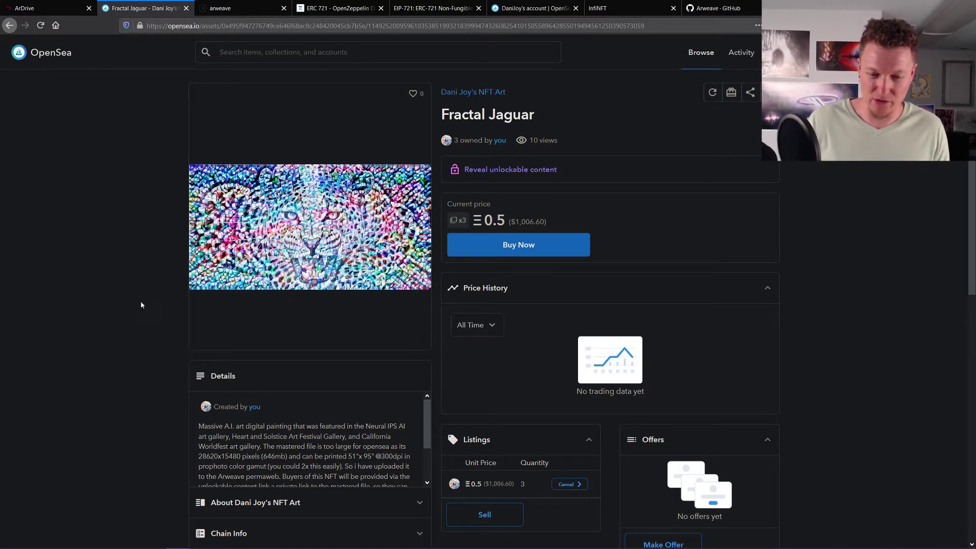
pyautogui.scroll(-2, 154, 305)
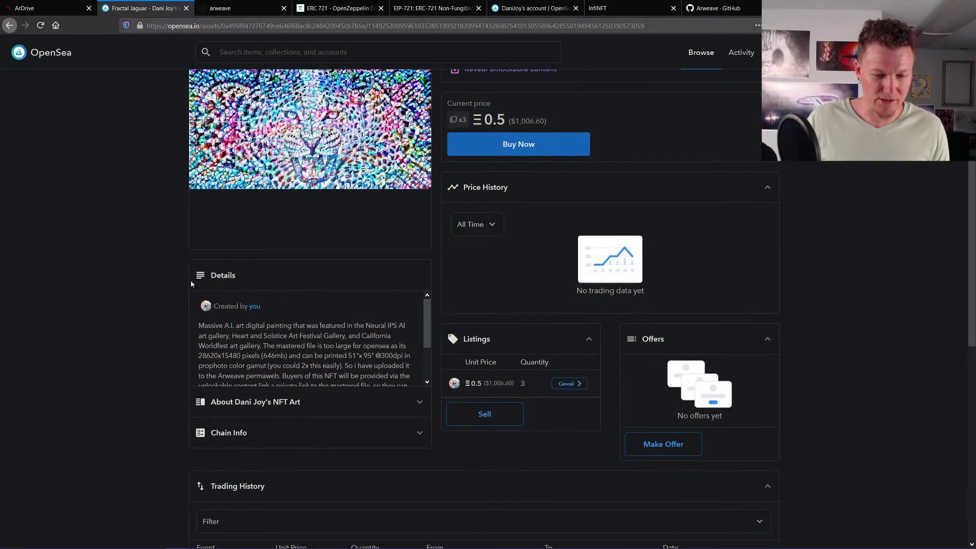
pyautogui.scroll(2, 198, 290)
pyautogui.scroll(-1, 197, 316)
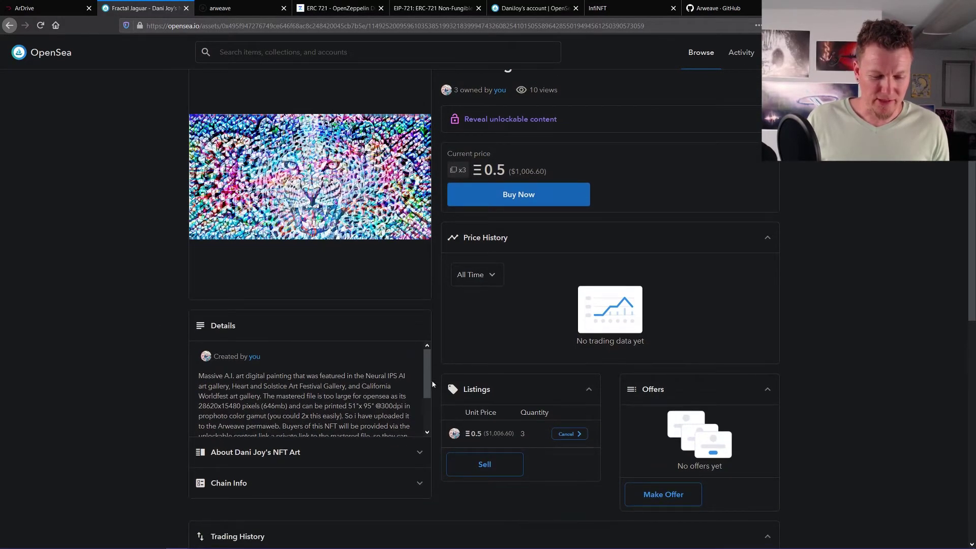
pyautogui.scroll(-1, 426, 381)
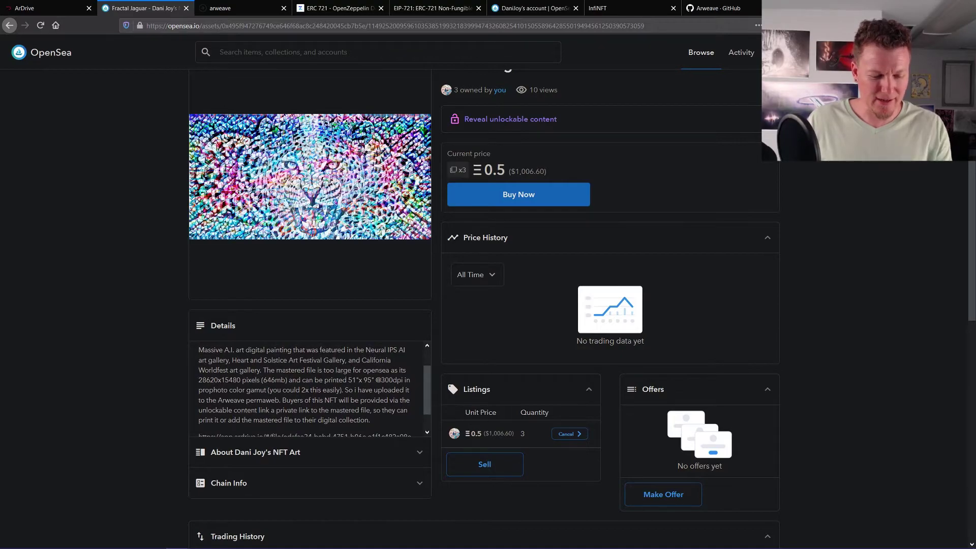
pyautogui.scroll(-1, 427, 387)
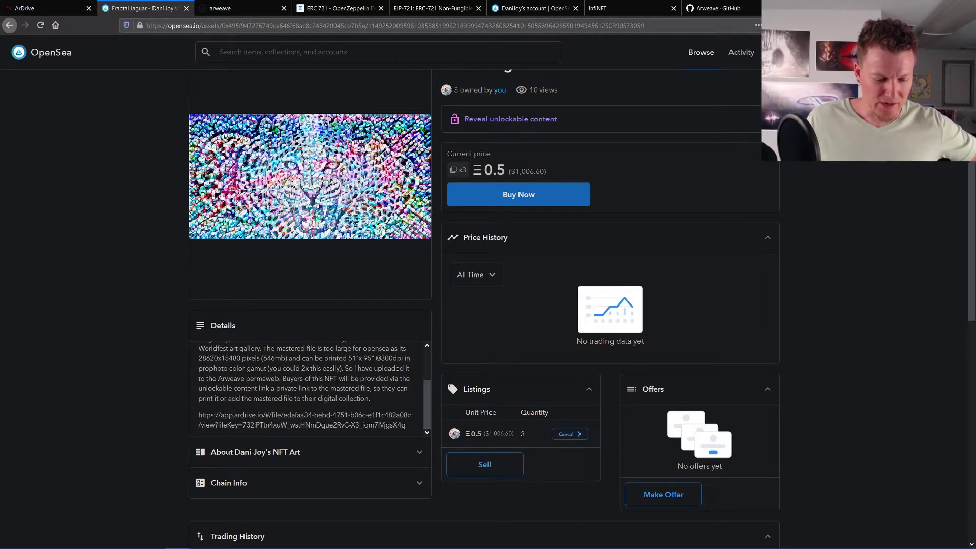
pyautogui.moveTo(198, 414); pyautogui.dragTo(407, 428)
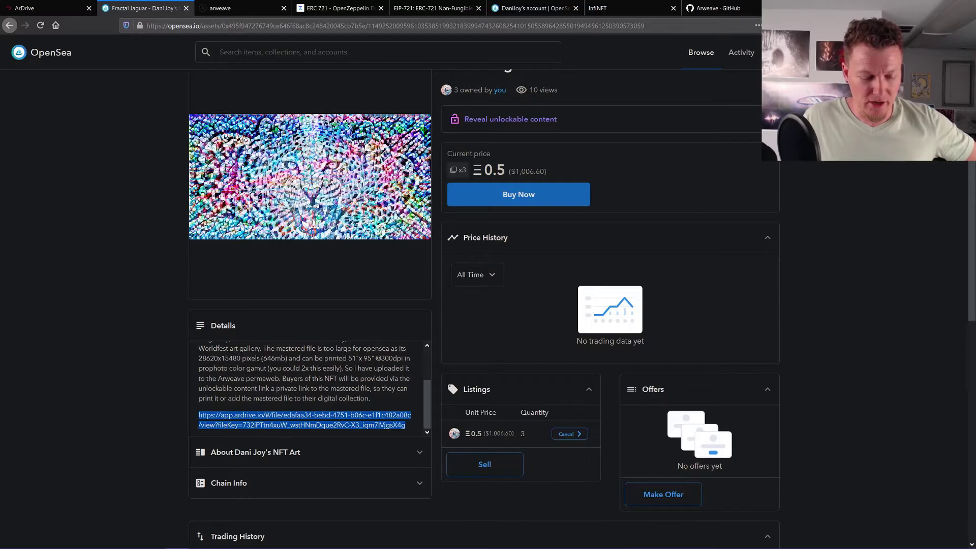
pyautogui.click(121, 331)
pyautogui.scroll(1, 122, 332)
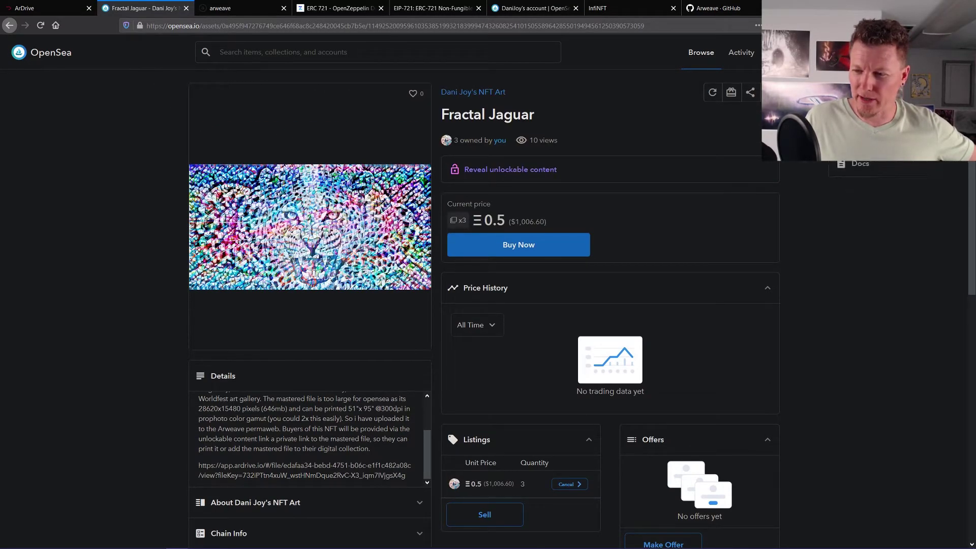
# - Start creating a new item in the ArDrive Mint collection
pyautogui.click(864, 52)
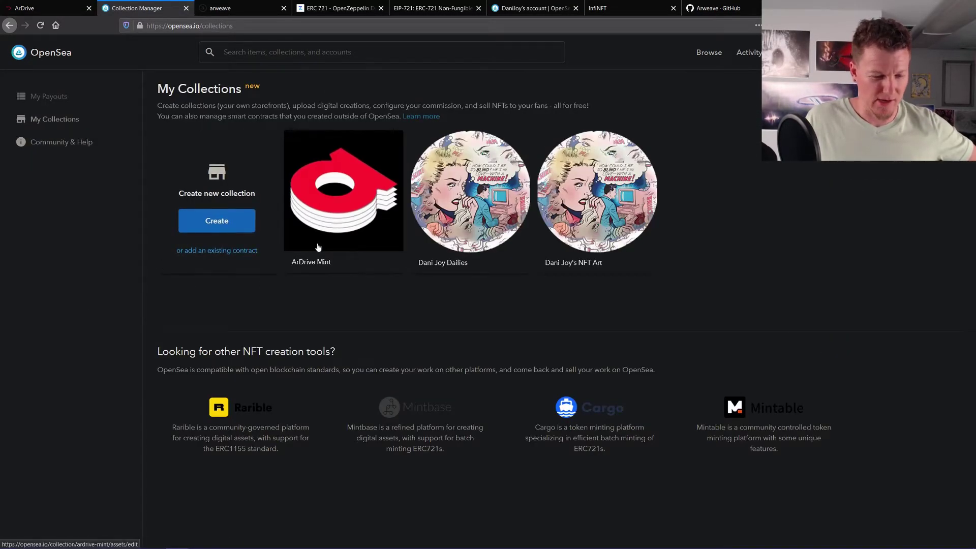
pyautogui.click(340, 210)
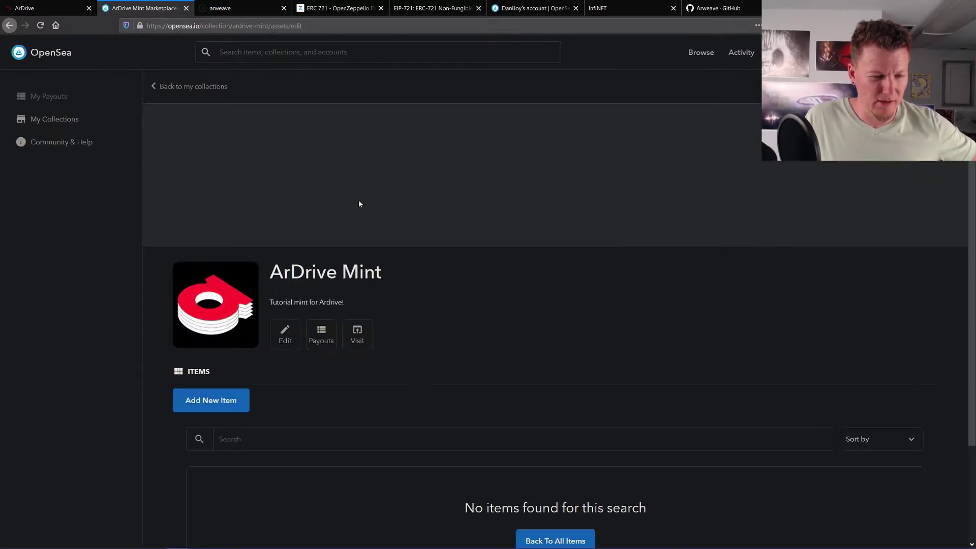
pyautogui.scroll(-2, 306, 275)
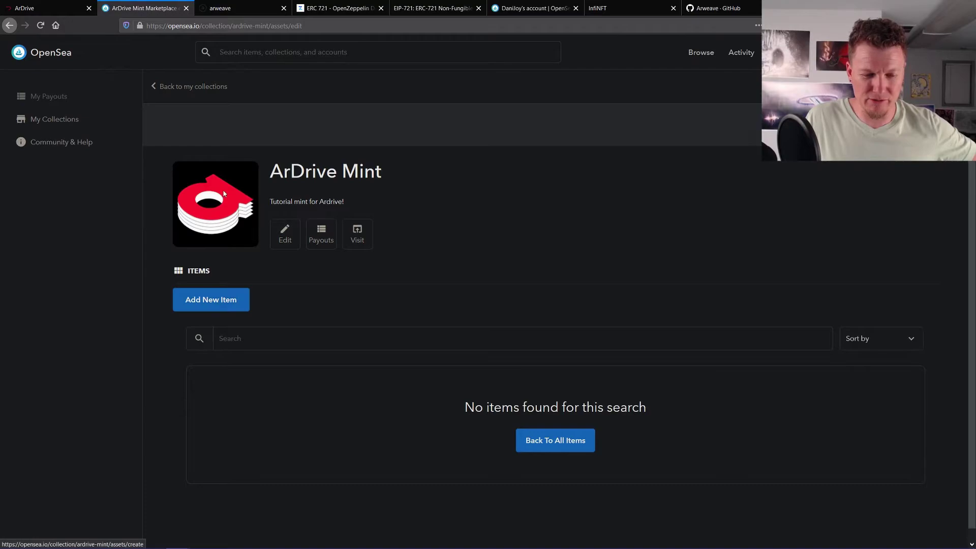
pyautogui.click(209, 300)
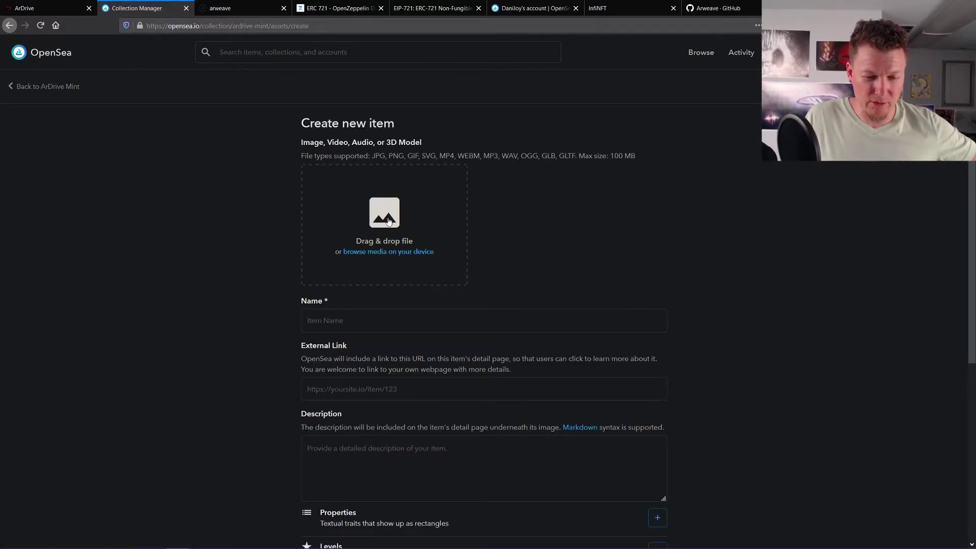
# - Upload the Perma_Starry_Night image from SWAP (F:)\Ardrive as the item's media
pyautogui.click(381, 253)
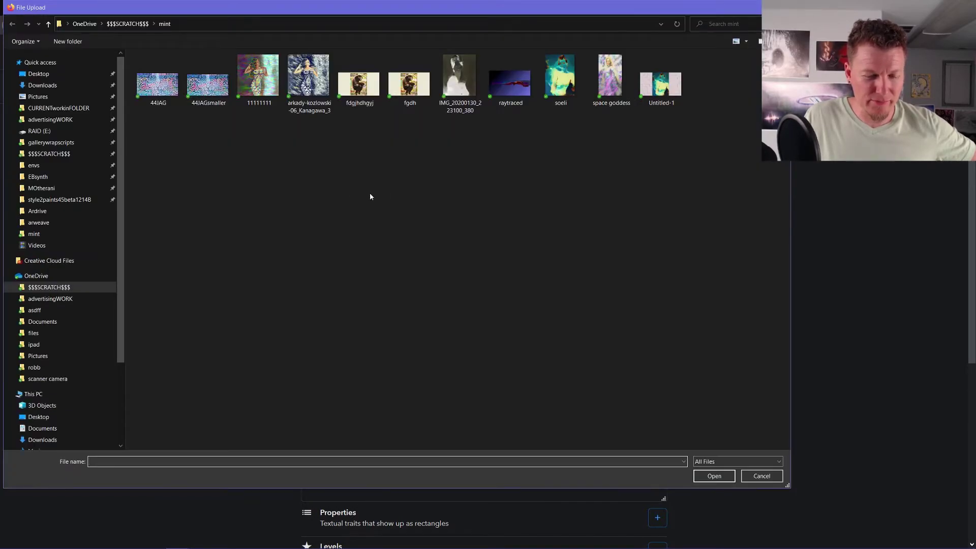
pyautogui.scroll(-3, 91, 322)
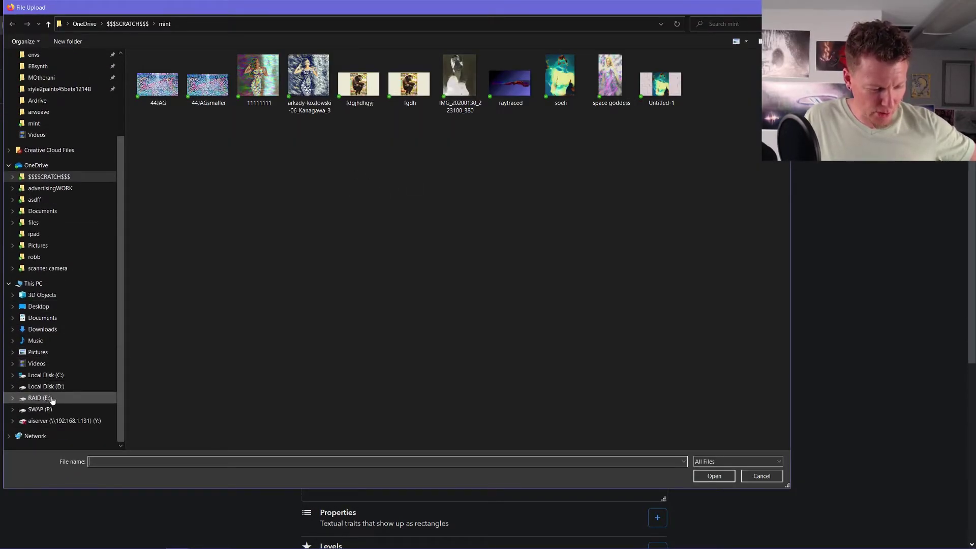
pyautogui.click(41, 409)
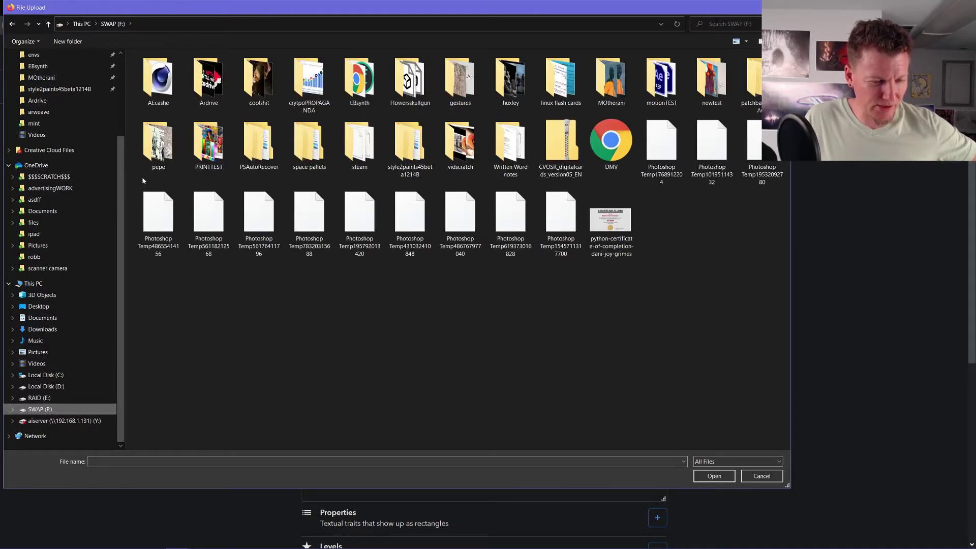
pyautogui.doubleClick(217, 80)
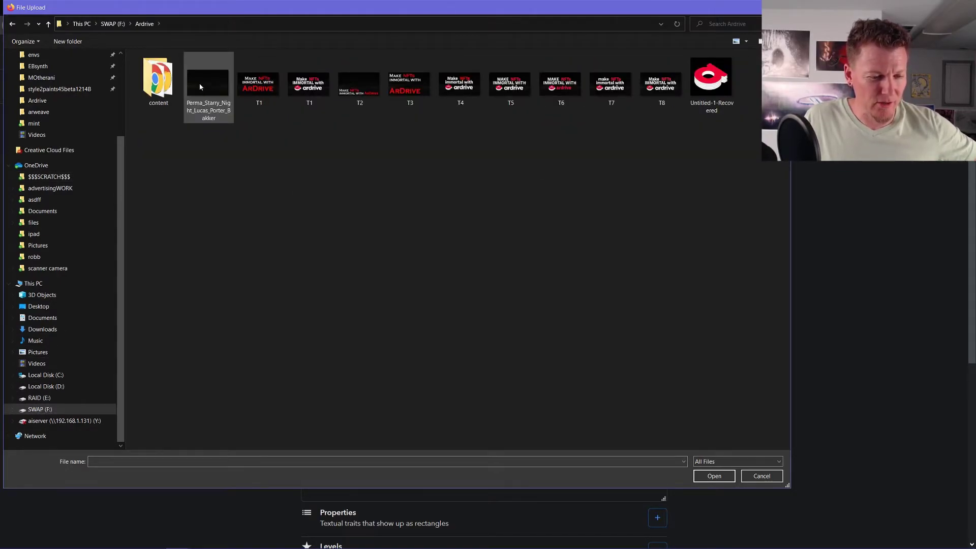
pyautogui.click(206, 89)
pyautogui.click(714, 476)
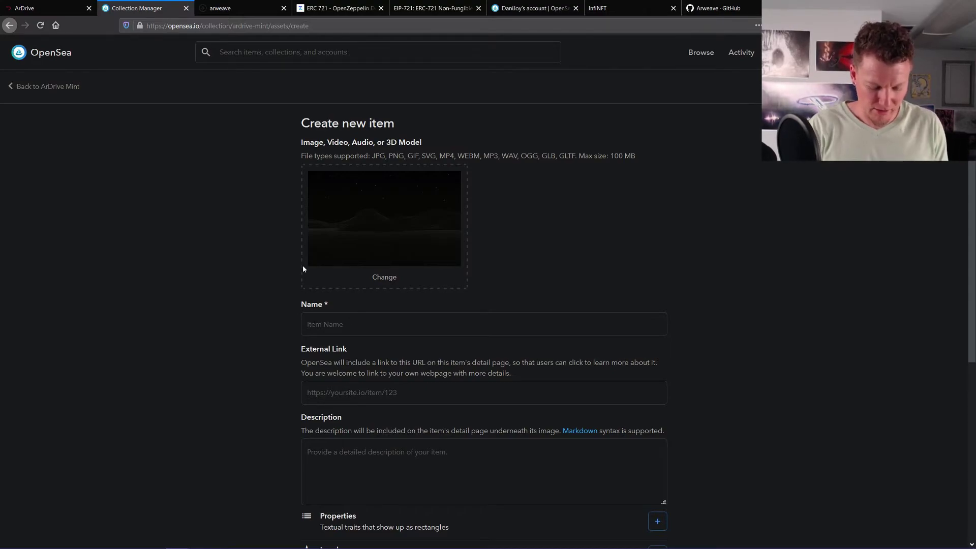
# - Name the new item 'Perma Starry Night'
pyautogui.write('Perma St')
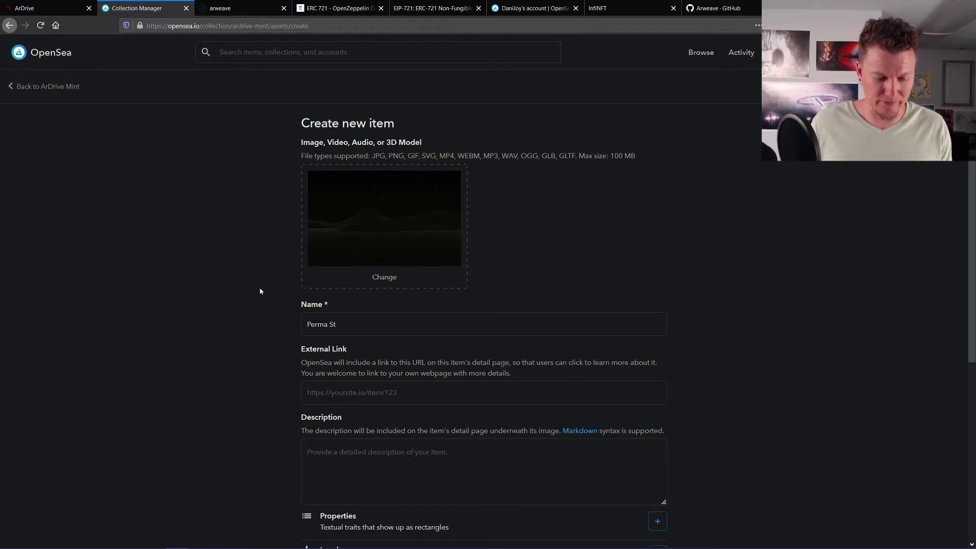
pyautogui.press('BackSpace')
pyautogui.write('a')
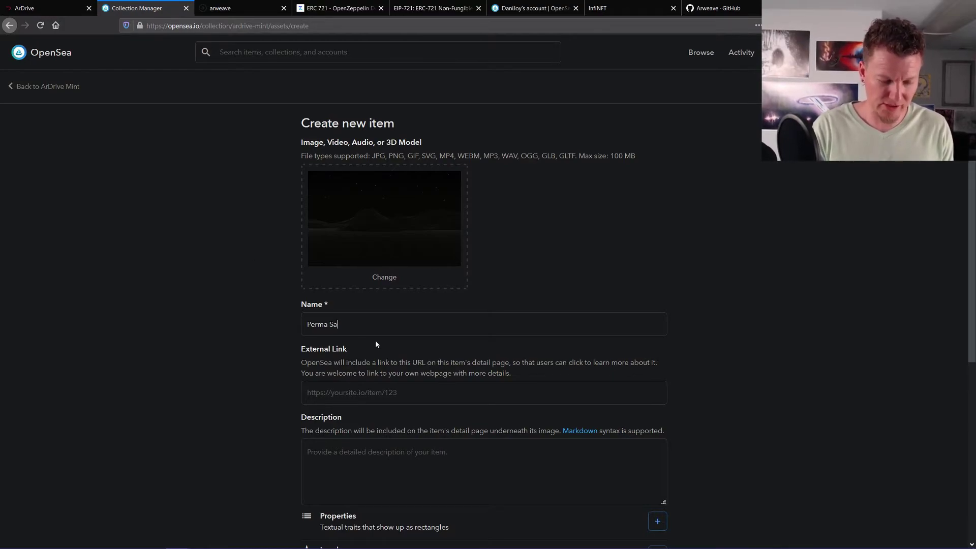
pyautogui.press('BackSpace')
pyautogui.write('tarry Night')
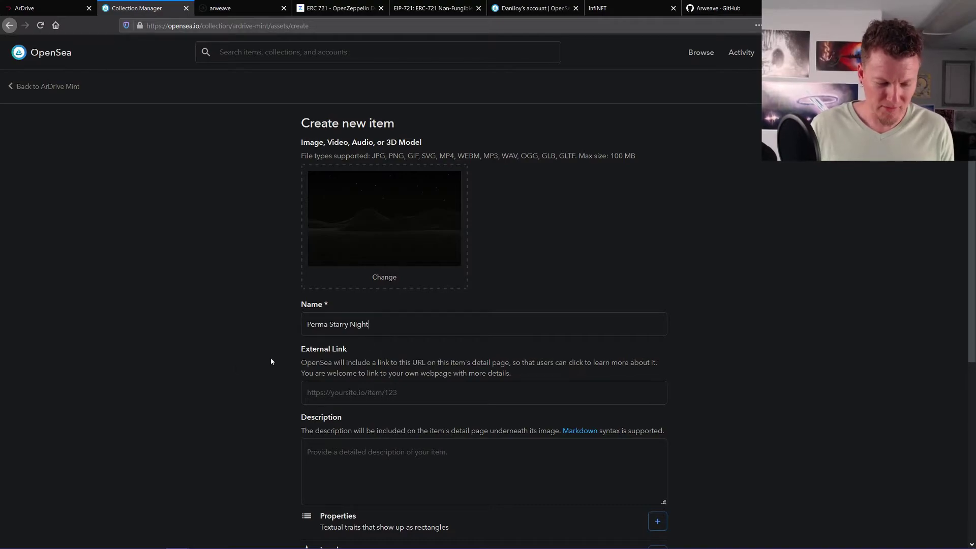
pyautogui.scroll(-4, 271, 362)
pyautogui.scroll(2, 235, 326)
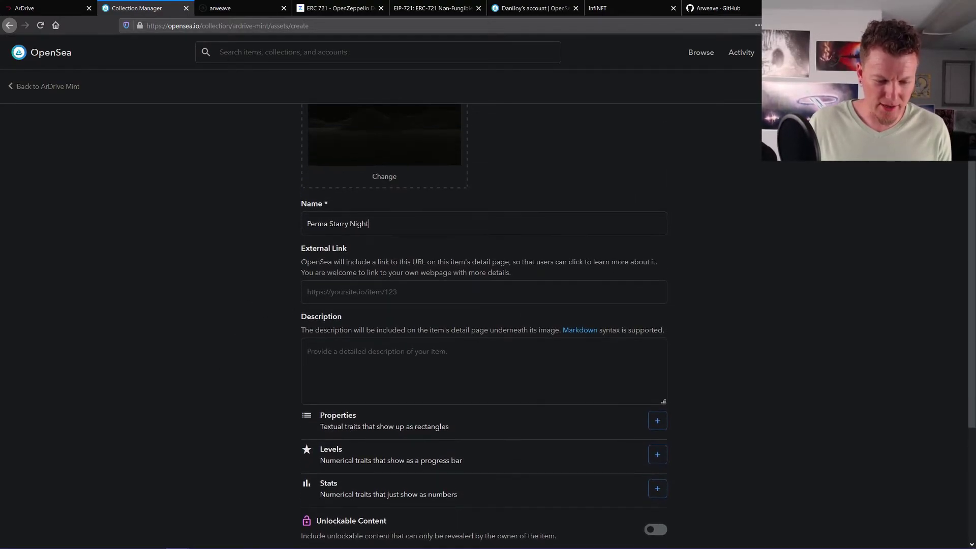
# - Write the description 'Perma Starry night immortal art NFT tutorial!' followed by the pasted ArDrive link
pyautogui.click(352, 356)
pyautogui.write('Perm')
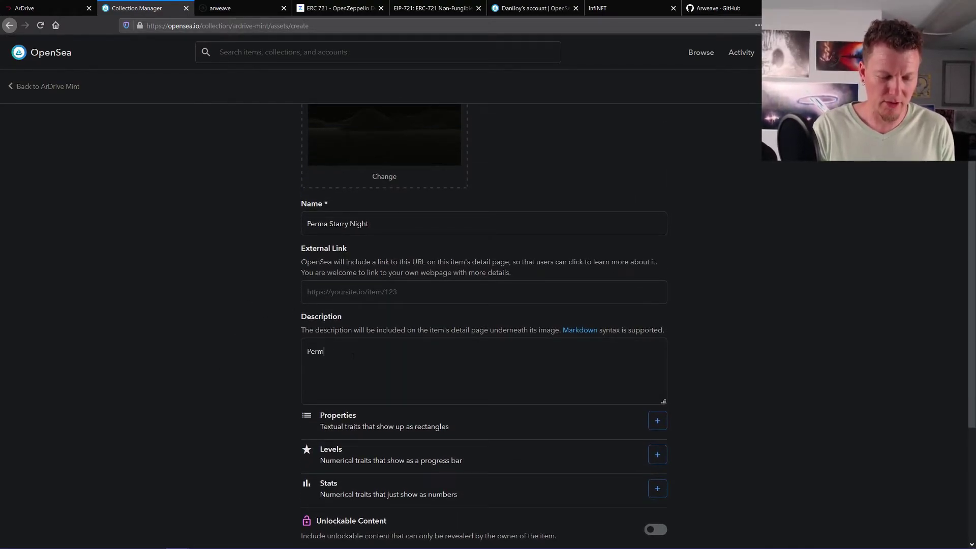
pyautogui.write('a St')
pyautogui.press('BackSpace')
pyautogui.press('BackSpace')
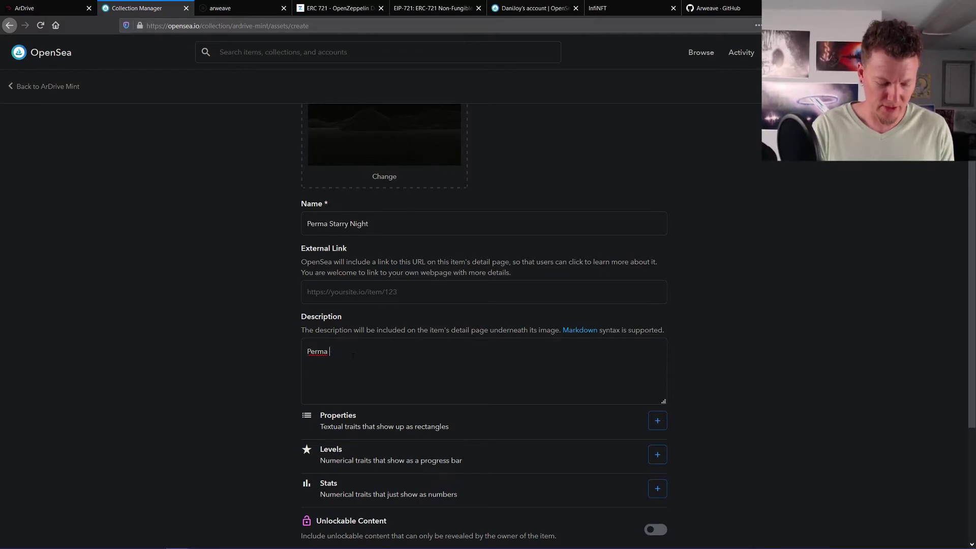
pyautogui.write('Starry night')
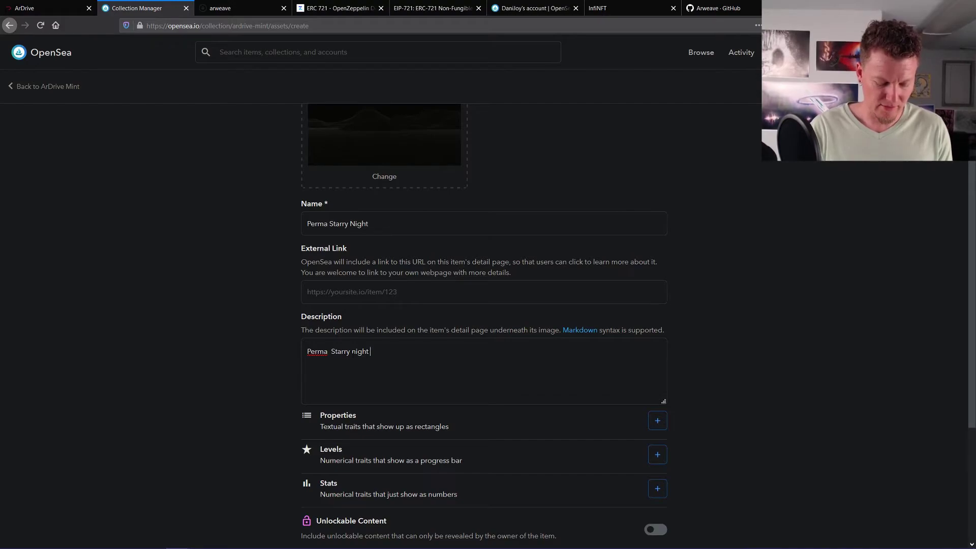
pyautogui.write('immortal a')
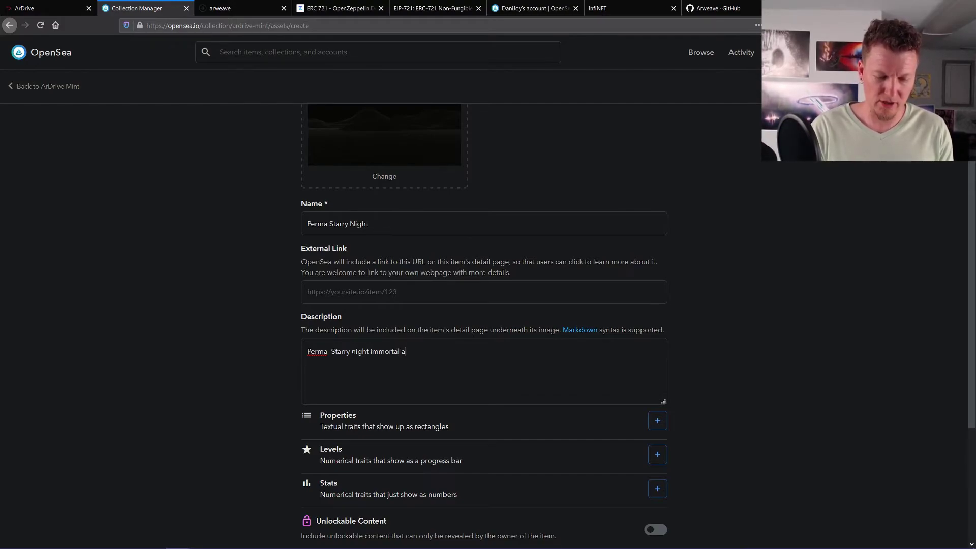
pyautogui.write('rt NFT turota')
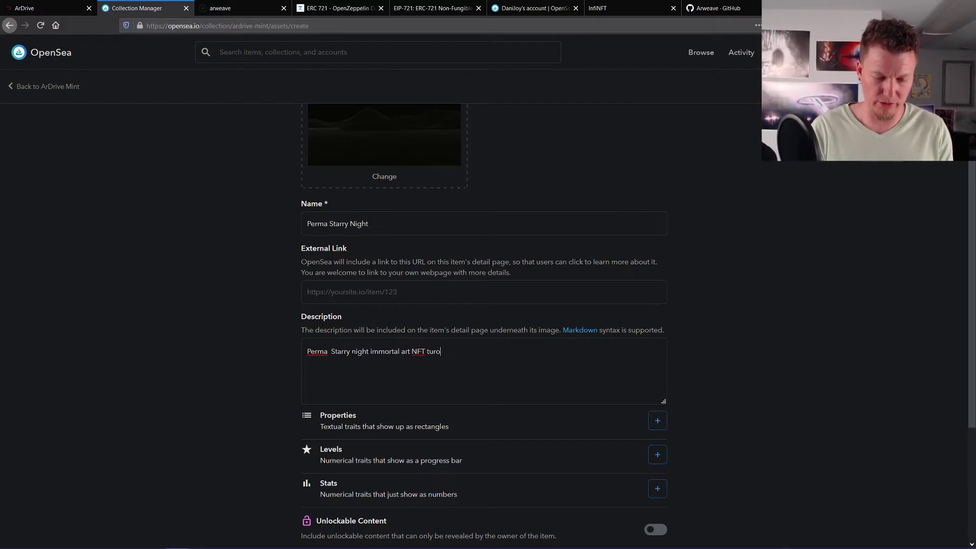
pyautogui.press('BackSpace')
pyautogui.press('BackSpace')
pyautogui.press('BackSpace')
pyautogui.write('t')
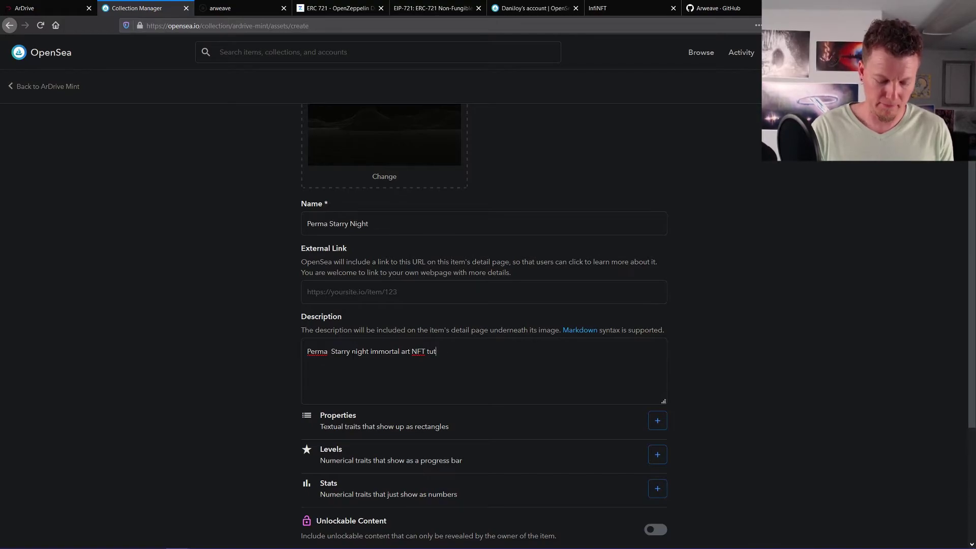
pyautogui.write('orial!')
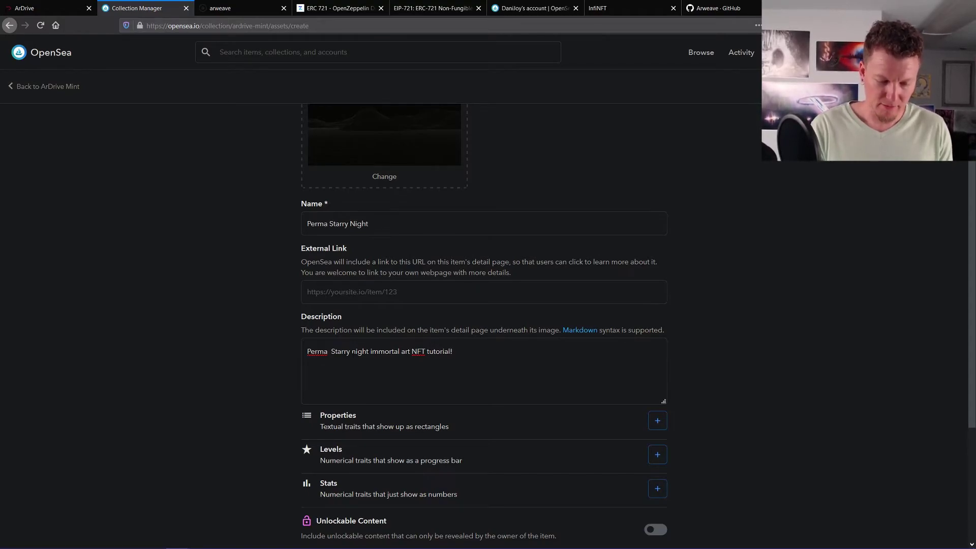
pyautogui.press('Return')
pyautogui.press('Return')
pyautogui.write('https://app.ardrive.io/#/file/42e87cbf-eadf-4487-a9bb-e9be113f8df1/view')
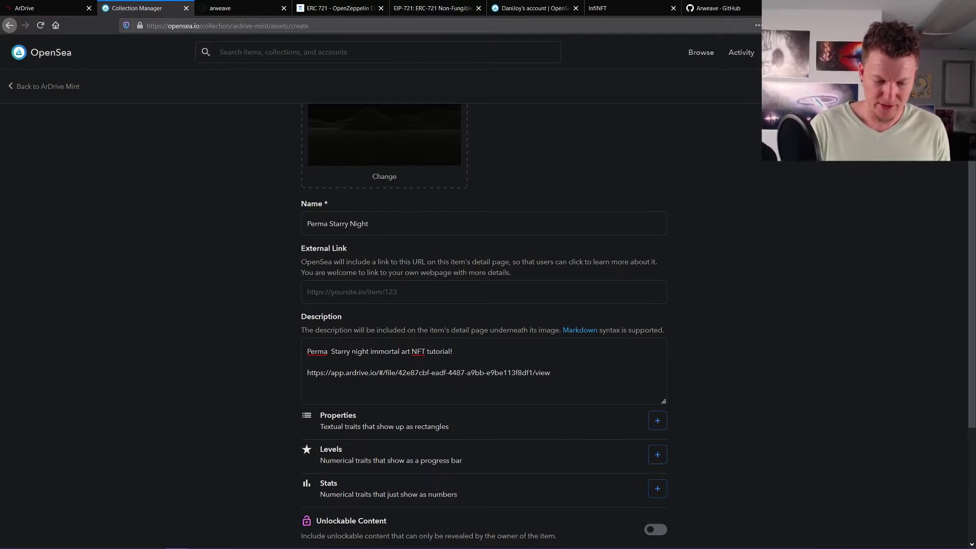
pyautogui.scroll(-3, 196, 352)
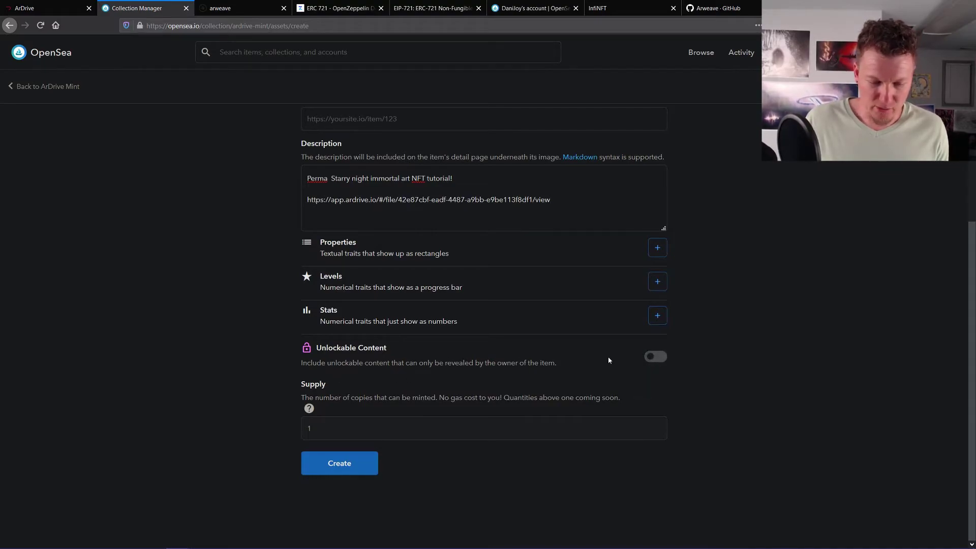
# - Turn on Unlockable Content and paste the ArDrive link into it
pyautogui.click(651, 358)
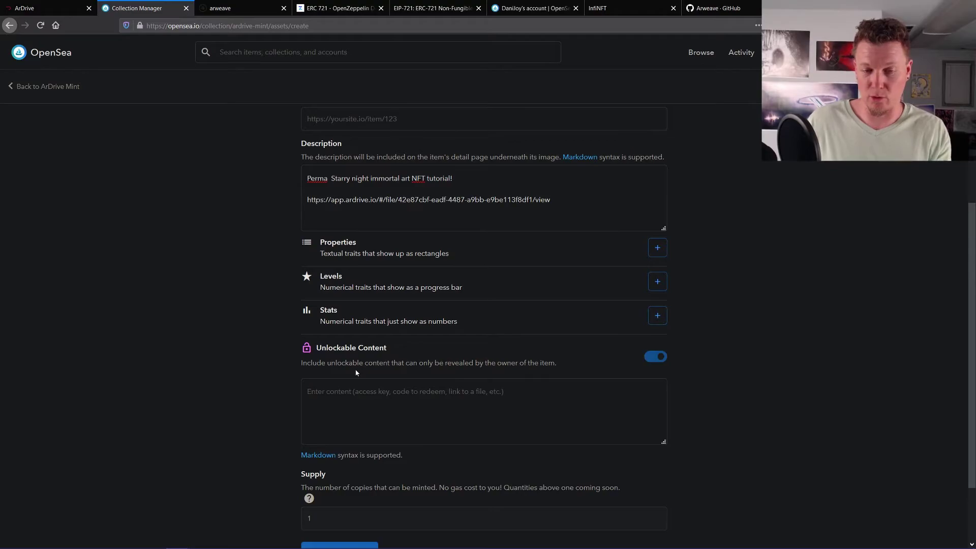
pyautogui.click(350, 406)
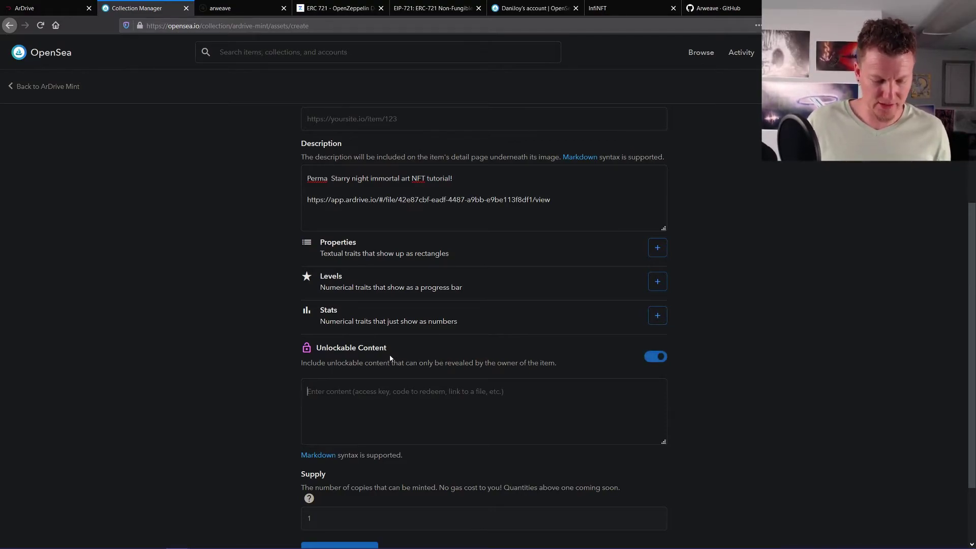
pyautogui.write('https://app.ardrive.io/#/file/42e87cbf-eadf-4487-a9bb-e9be113f8df1/view')
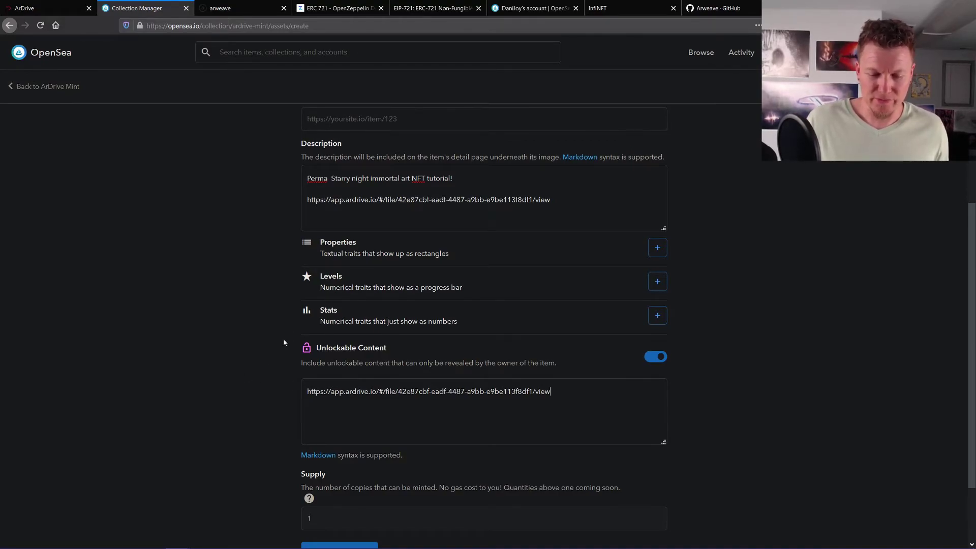
# - Remove the extra space after 'Perma' in the description
pyautogui.scroll(3, 274, 336)
pyautogui.tripleClick(574, 355)
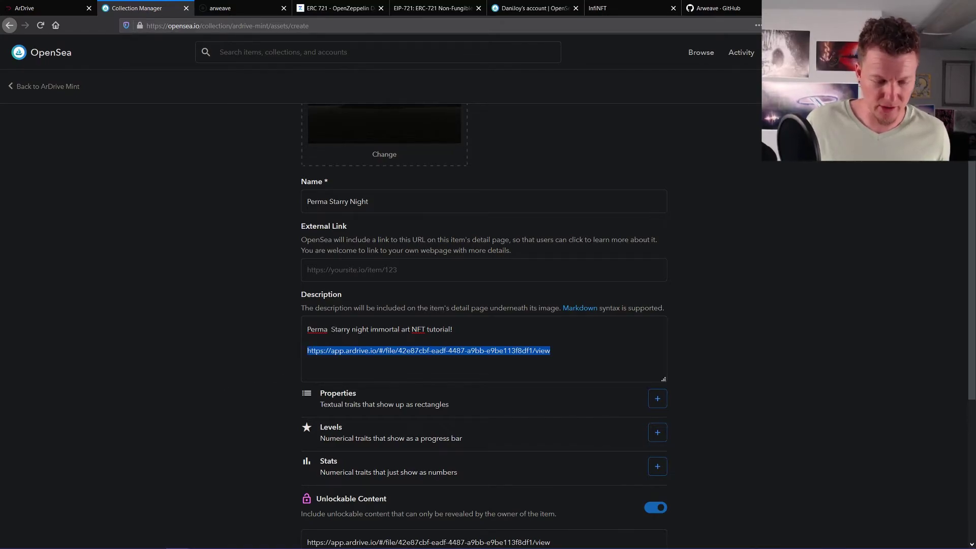
pyautogui.click(328, 330)
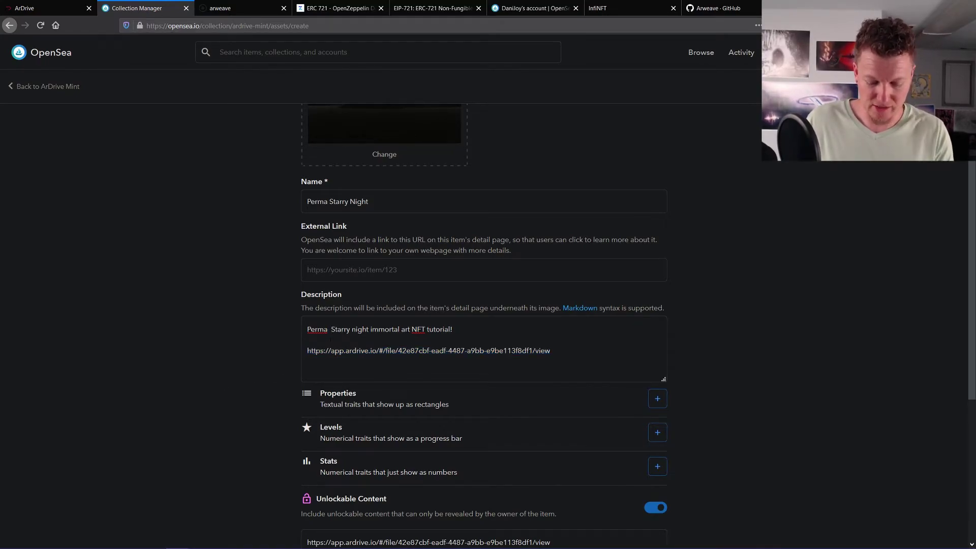
pyautogui.press('Delete')
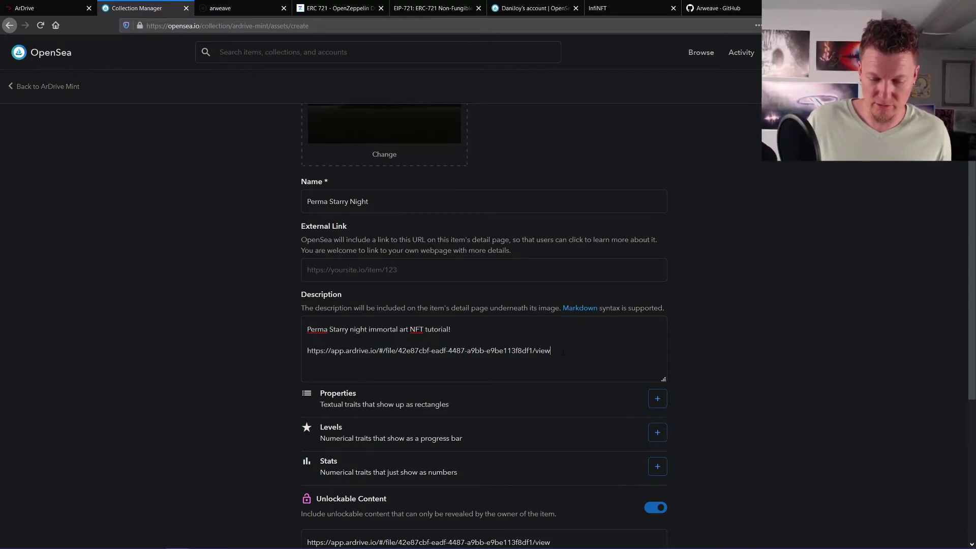
pyautogui.scroll(-4, 294, 382)
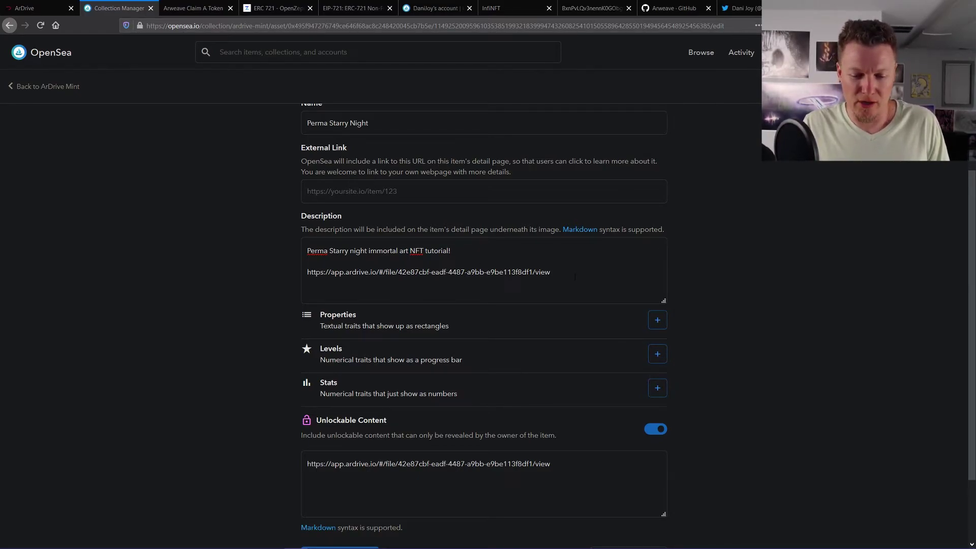
# - Add a new line below the ArDrive link in the description, then return to the ArDrive file details
pyautogui.moveTo(559, 277); pyautogui.dragTo(307, 250)
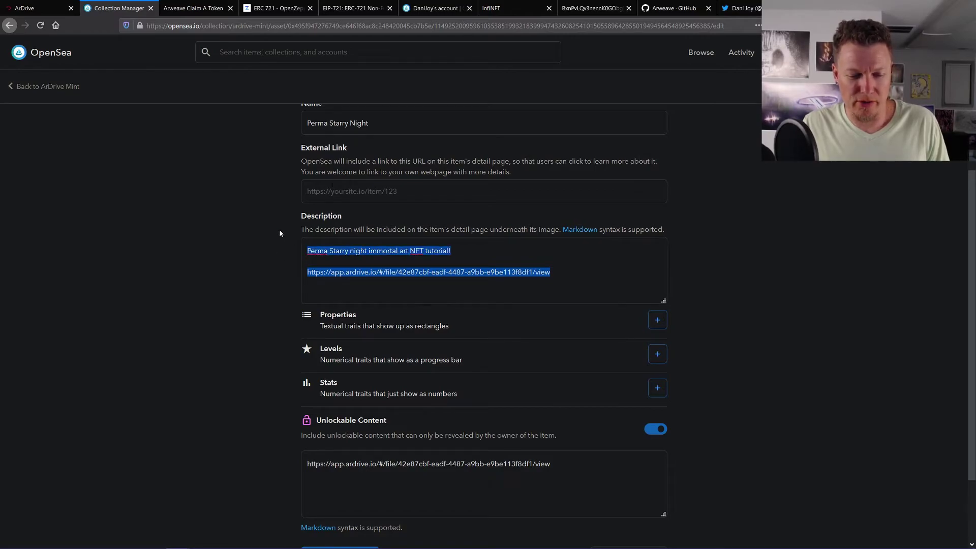
pyautogui.click(616, 285)
pyautogui.press('Return')
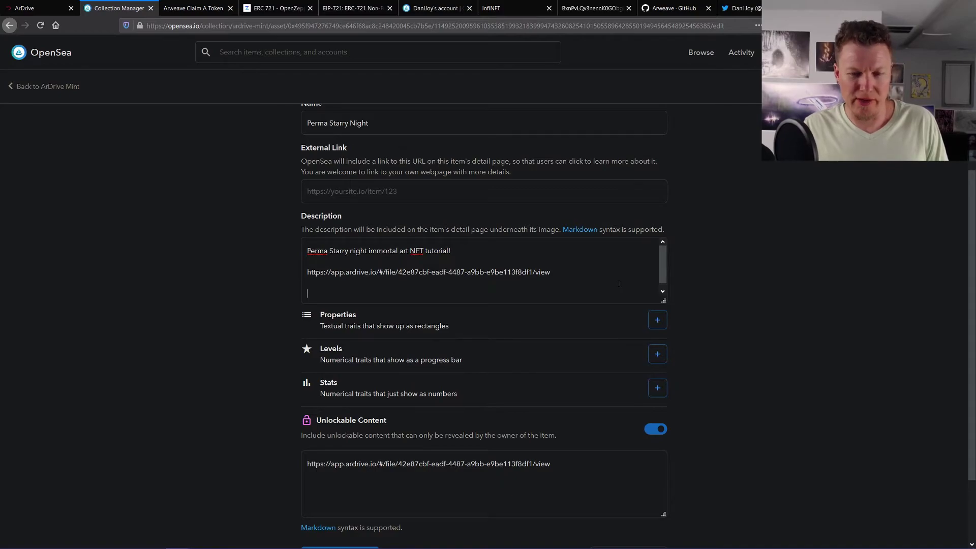
pyautogui.click(32, 9)
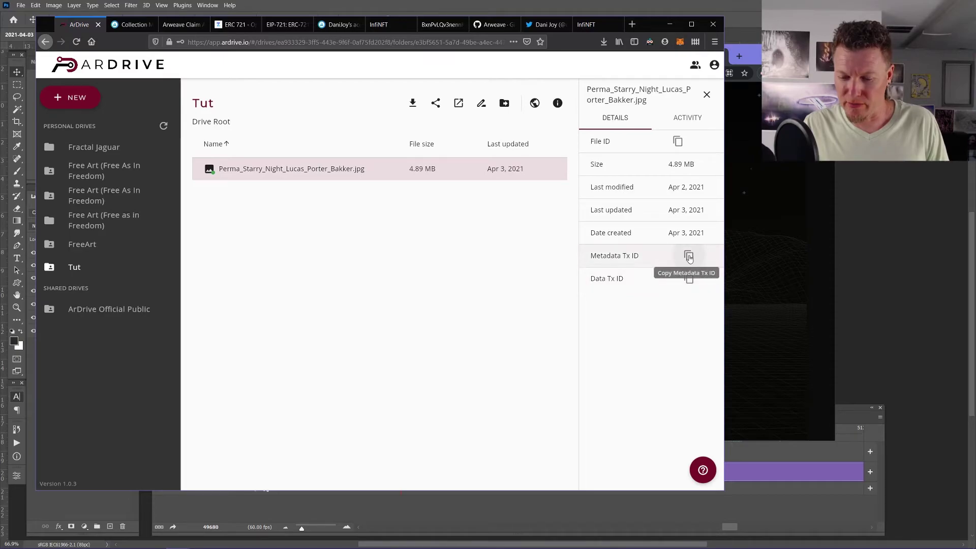
# - Copy the image's Data Tx ID in ArDrive and bring up the 'arweave.net/' Notepad note
pyautogui.click(690, 280)
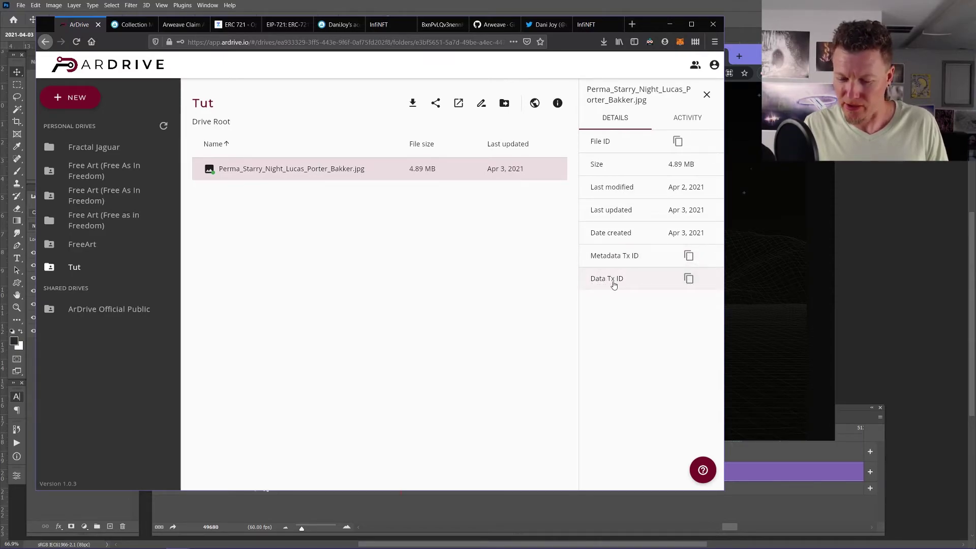
pyautogui.click(690, 279)
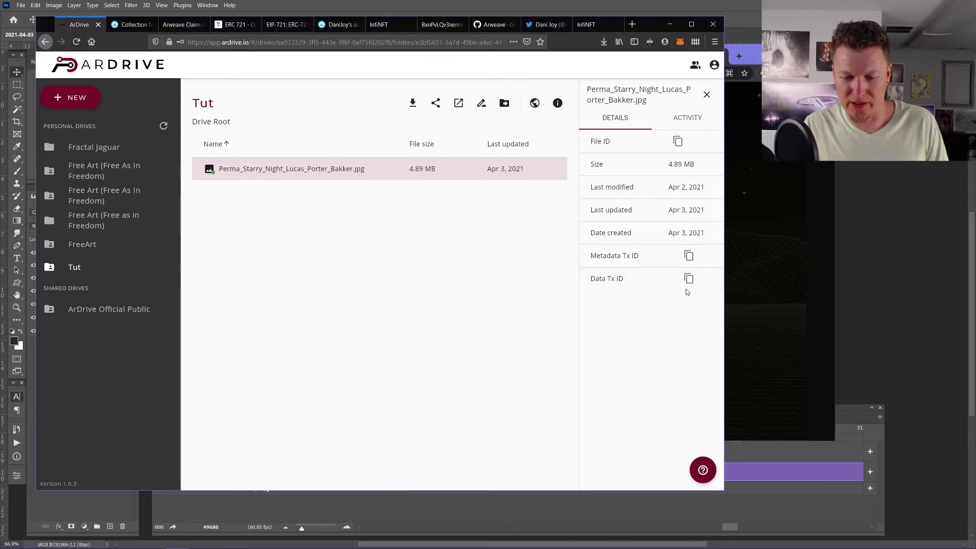
pyautogui.hotkey('alt', 'Tab')
pyautogui.press('Tab')
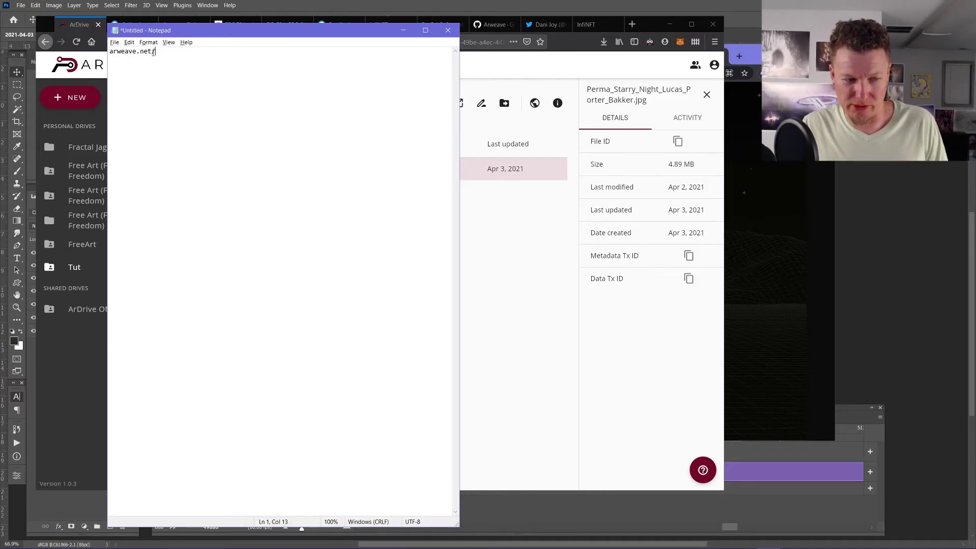
# - Paste the Data Tx ID after arweave.net/ in Notepad, select the full link, and raise the browser
pyautogui.moveTo(224, 36); pyautogui.dragTo(219, 39)
pyautogui.hotkey('ctrl', 'v')
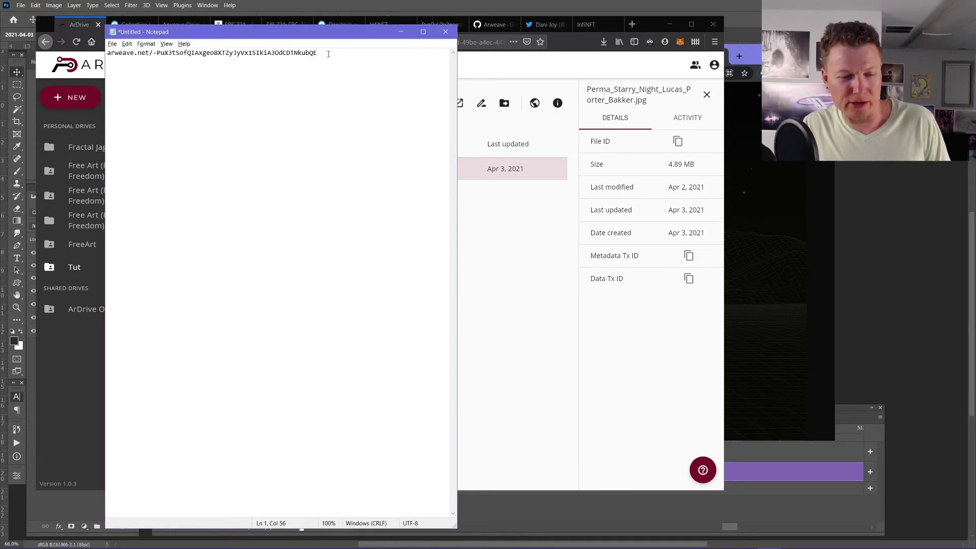
pyautogui.moveTo(335, 53); pyautogui.dragTo(67, 45)
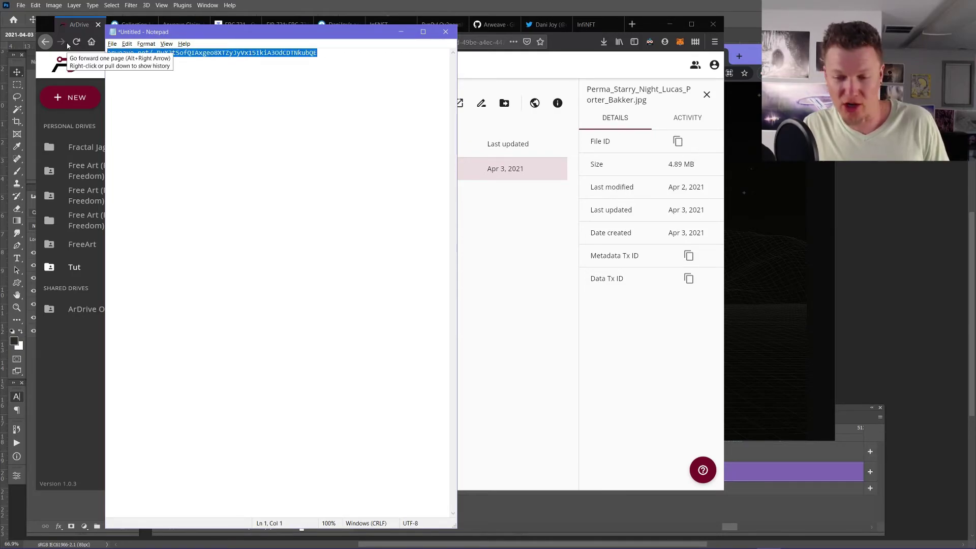
pyautogui.click(572, 47)
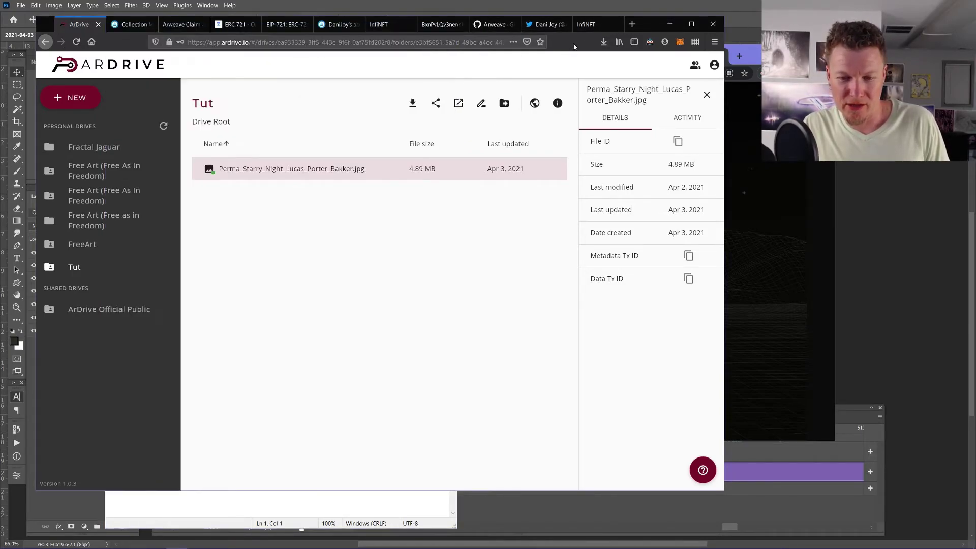
# - Load the arweave.net link in a new tab to check the starry landscape image, then close it
pyautogui.click(633, 25)
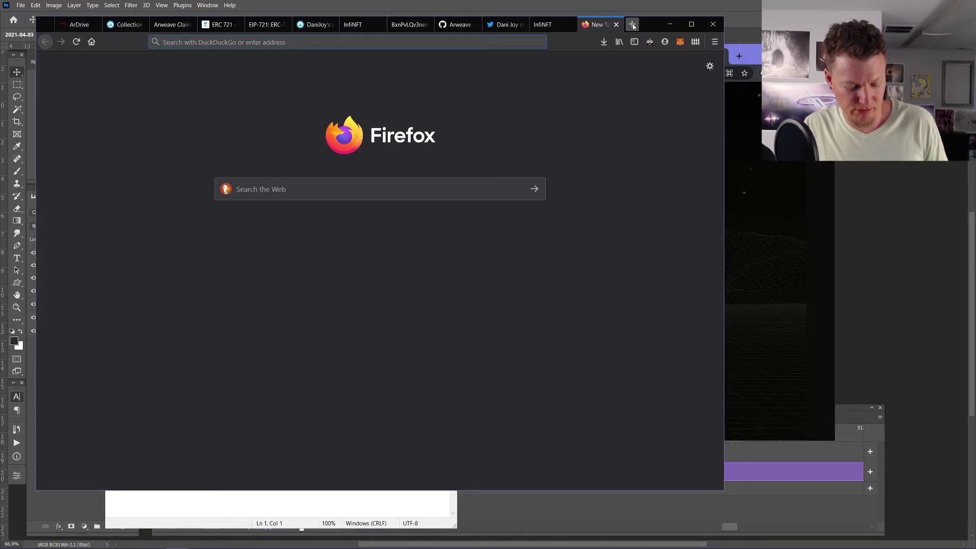
pyautogui.hotkey('ctrl', 'v')
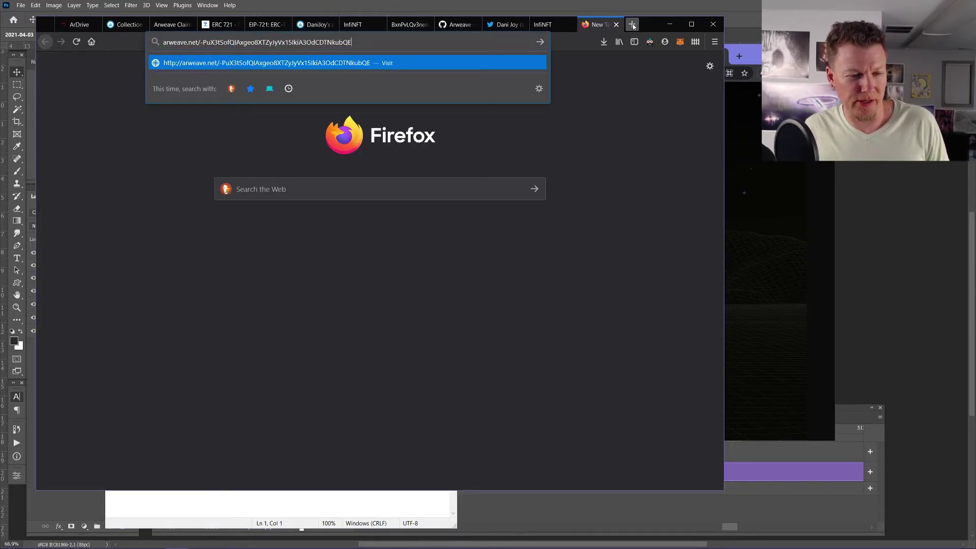
pyautogui.press('Return')
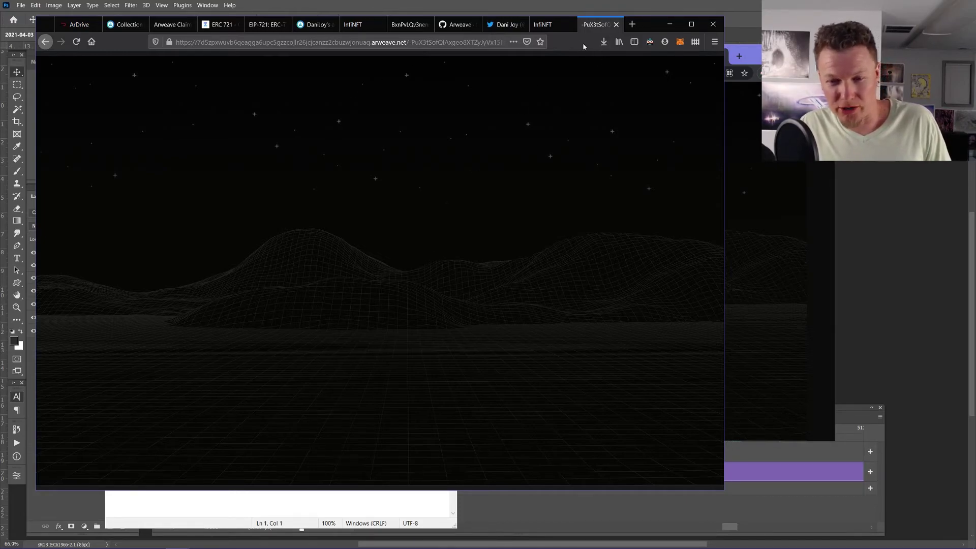
pyautogui.click(615, 24)
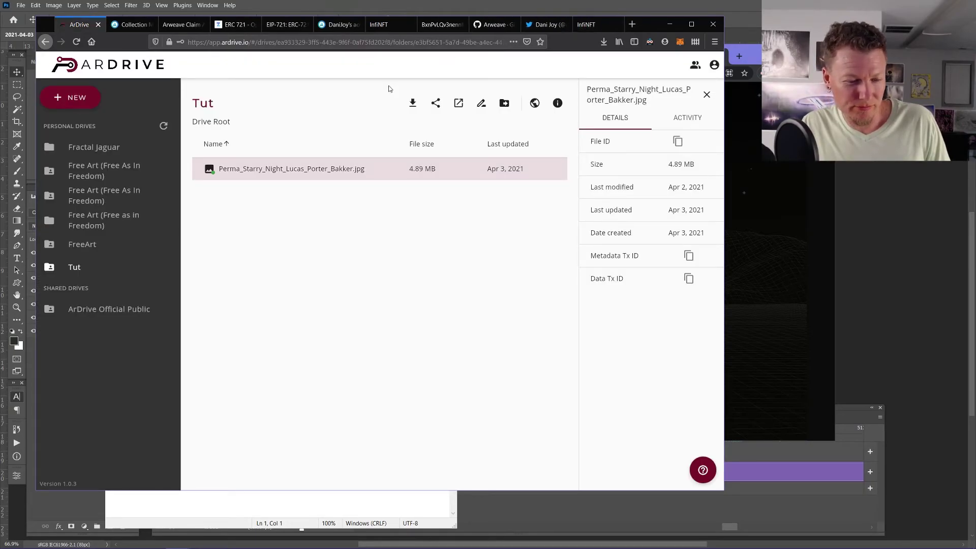
# - Bring the maximized browser back and return to the OpenSea item edit page
pyautogui.click(671, 24)
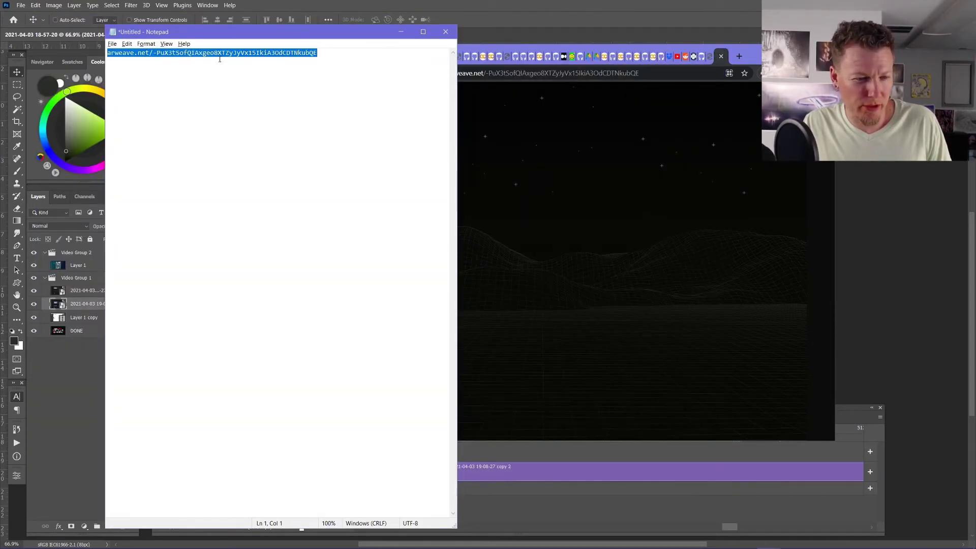
pyautogui.hotkey('alt', 'Tab')
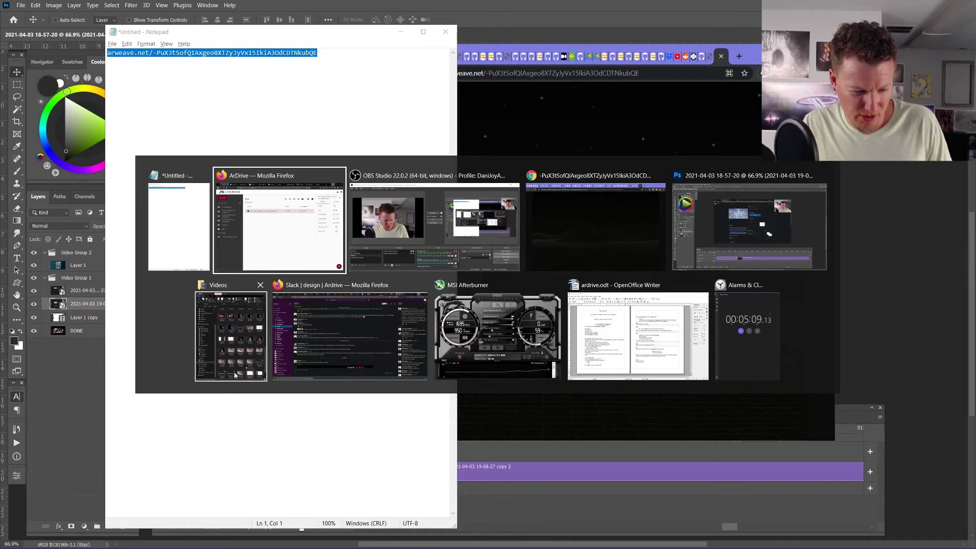
pyautogui.click(279, 223)
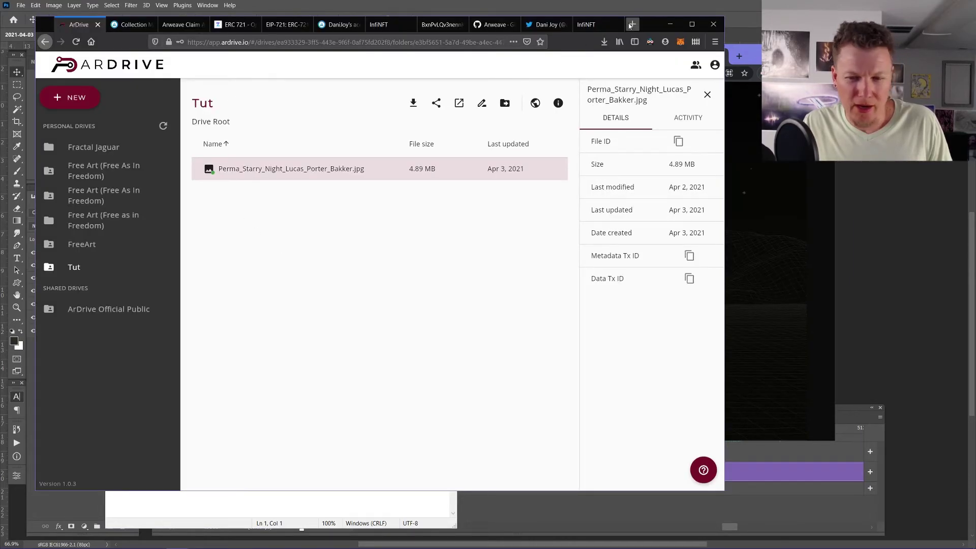
pyautogui.click(691, 24)
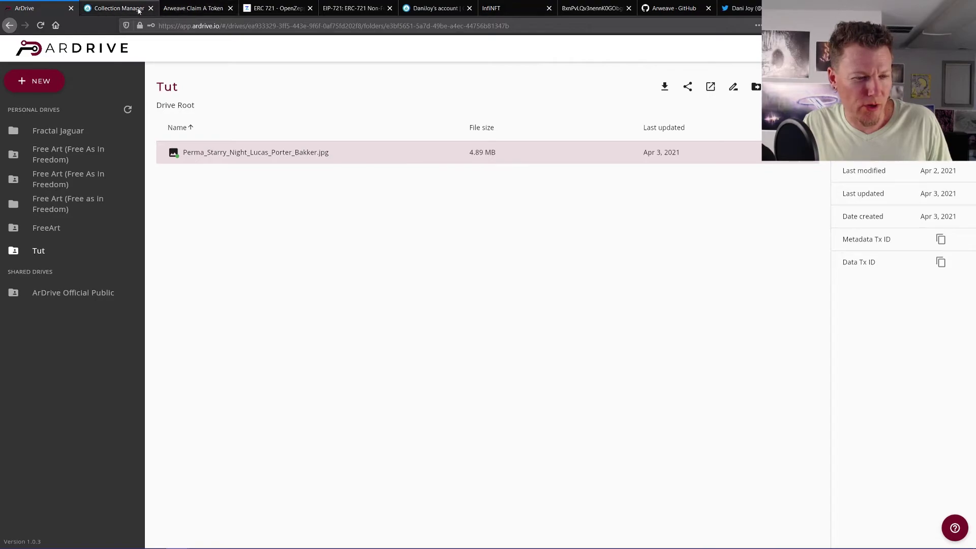
pyautogui.click(122, 9)
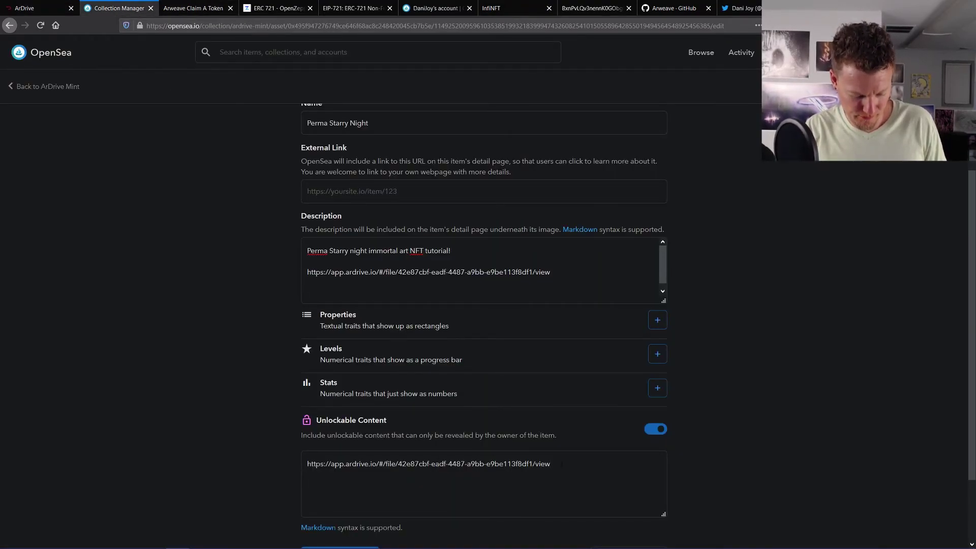
pyautogui.hotkey('ctrl', 'v')
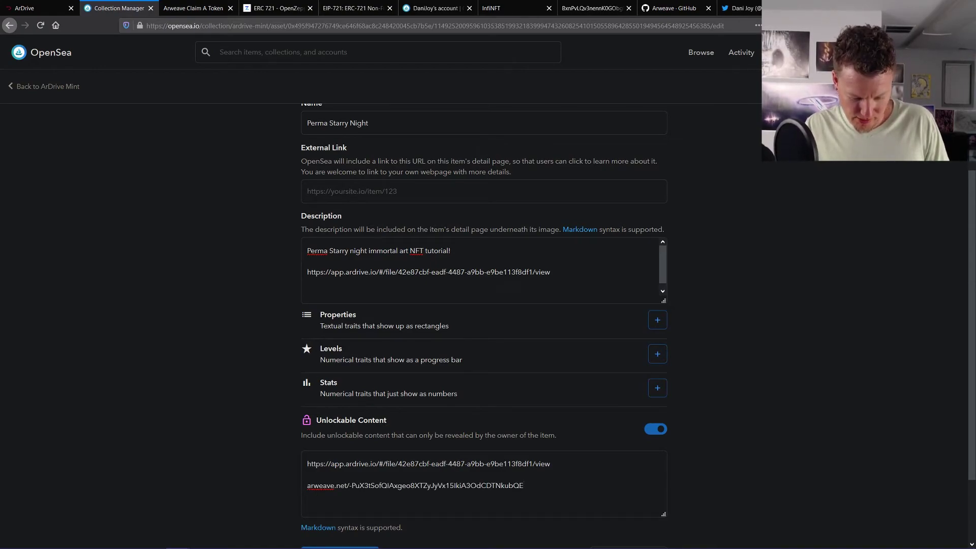
pyautogui.click(307, 485)
pyautogui.write('htt')
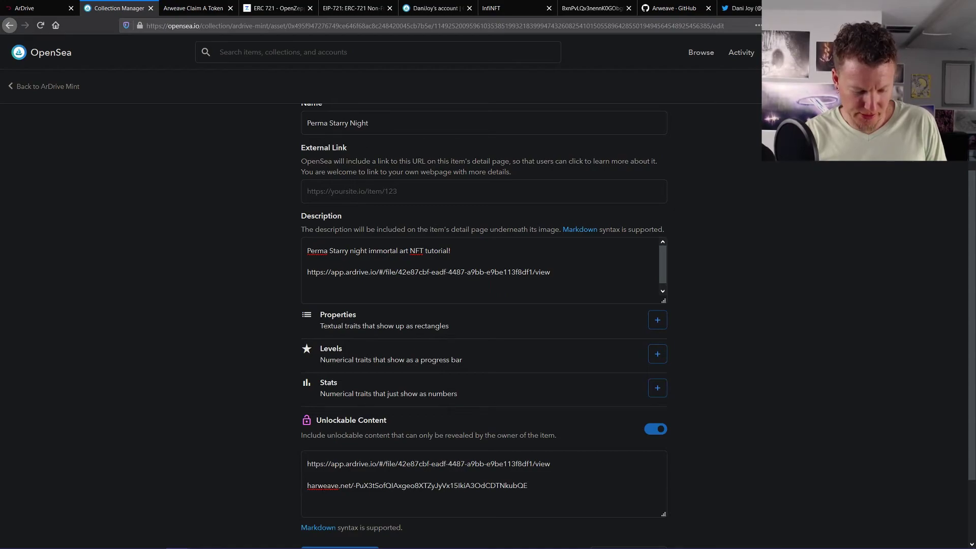
pyautogui.write('ps')
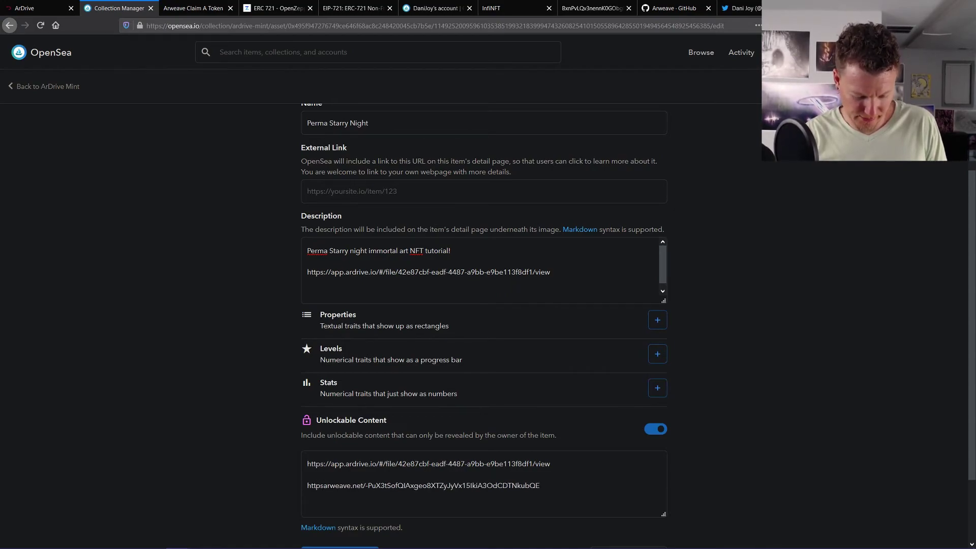
pyautogui.write(':')
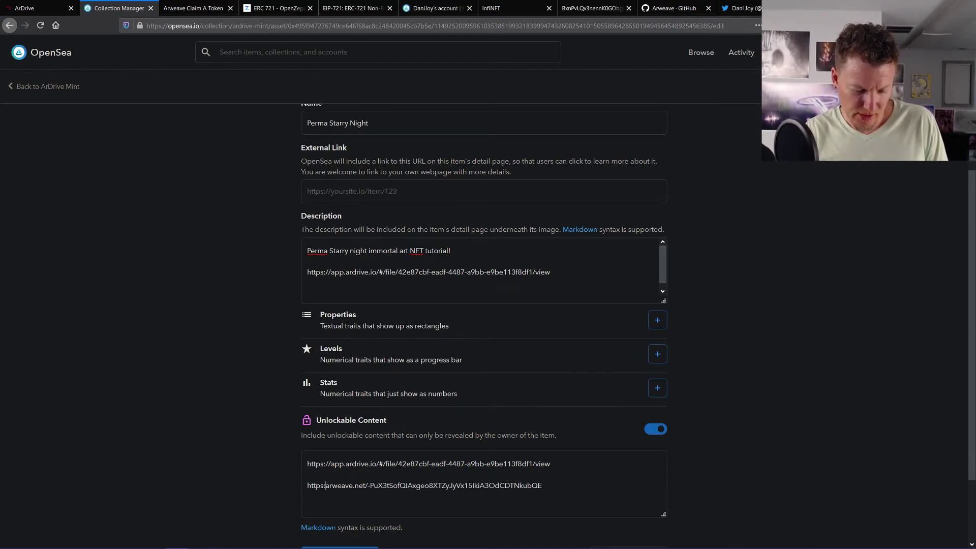
pyautogui.write('//')
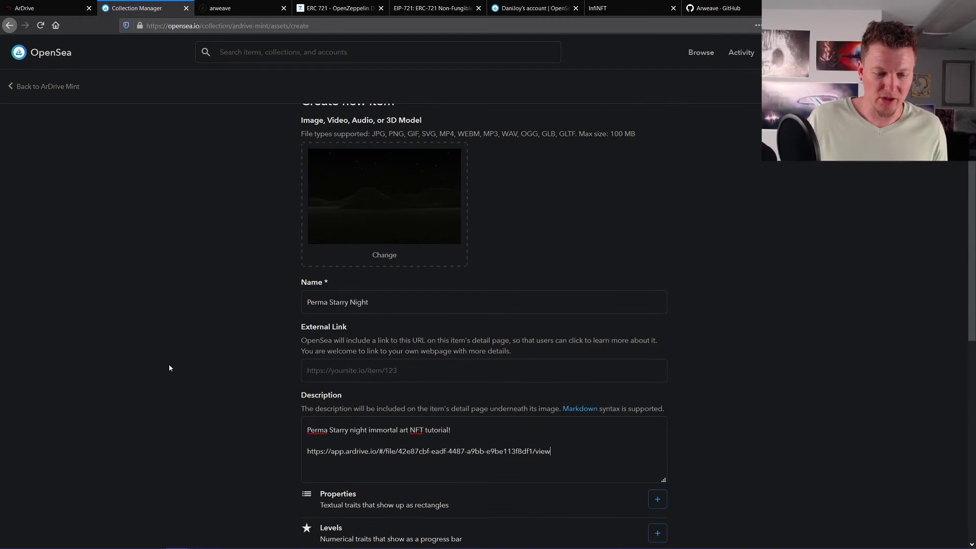
# - Mint the Perma Starry Night item in the ArDrive Mint collection
pyautogui.scroll(-5, 169, 365)
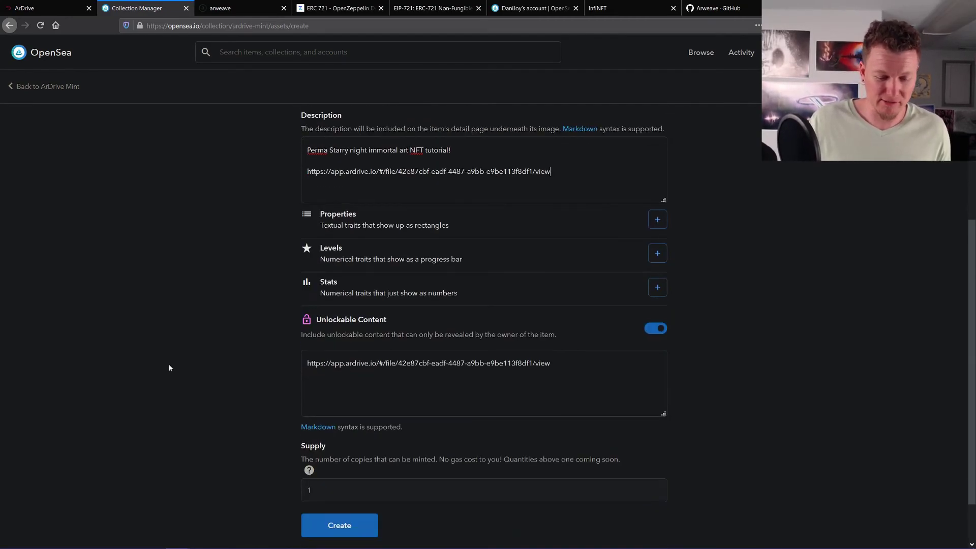
pyautogui.scroll(-2, 292, 471)
pyautogui.click(337, 465)
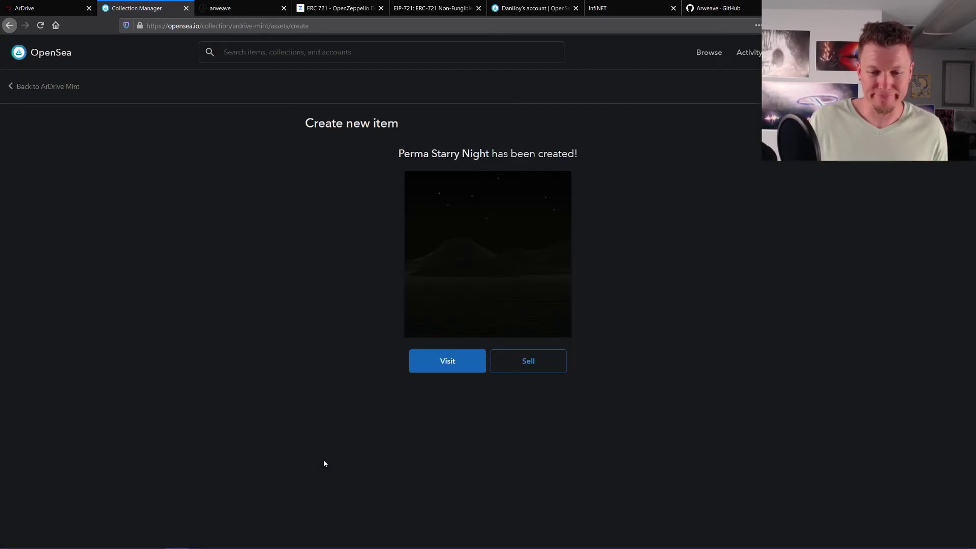
# - Visit the newly minted Perma Starry Night asset page and scroll through its details
pyautogui.click(446, 363)
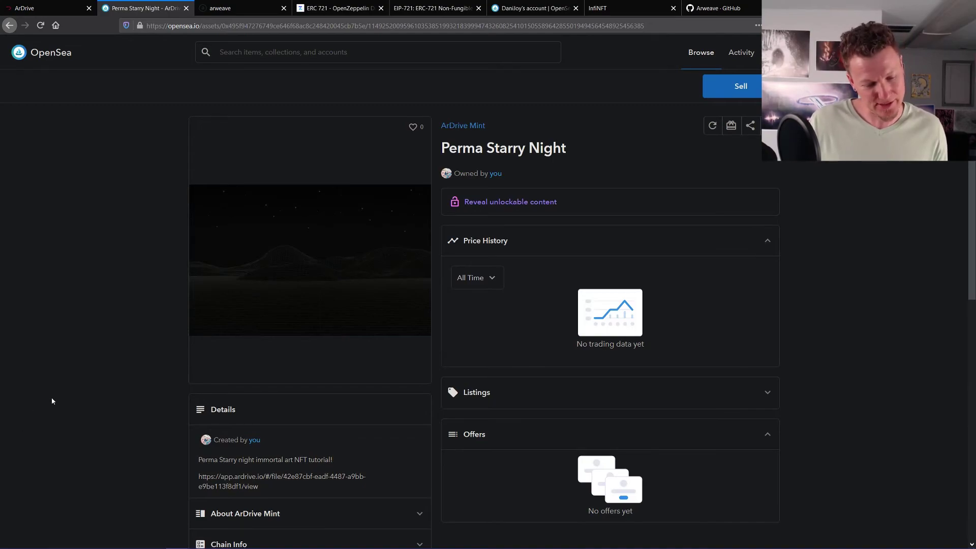
pyautogui.scroll(-2, 52, 401)
pyautogui.scroll(2, 101, 331)
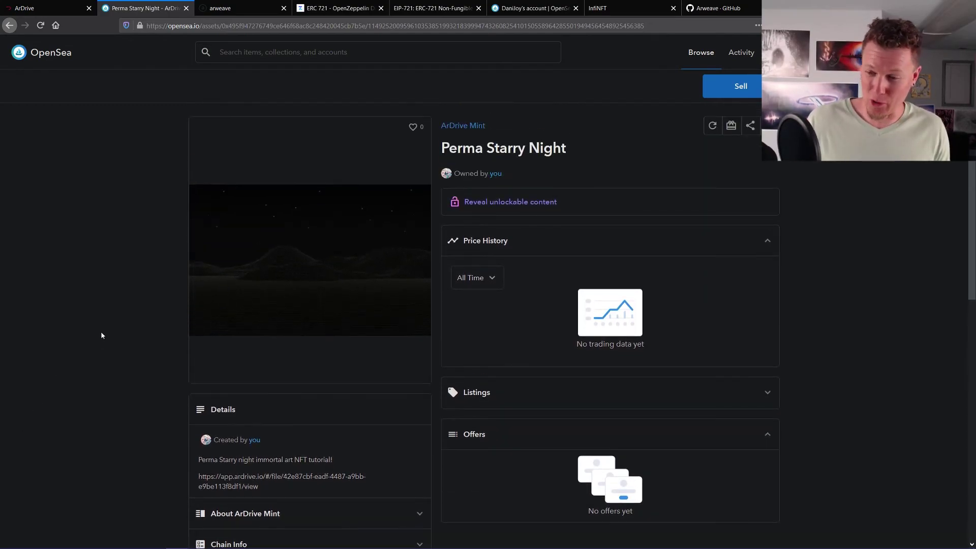
pyautogui.scroll(-4, 169, 304)
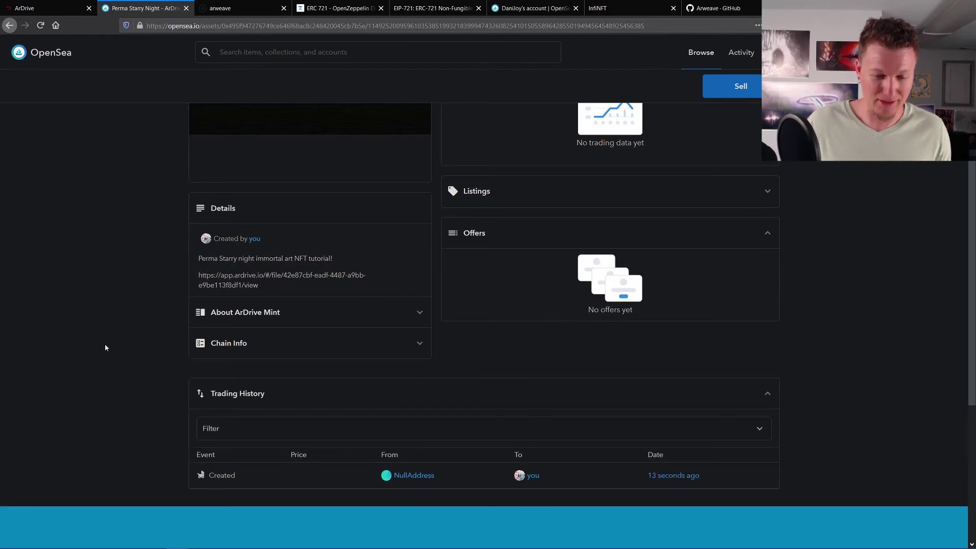
pyautogui.scroll(4, 112, 346)
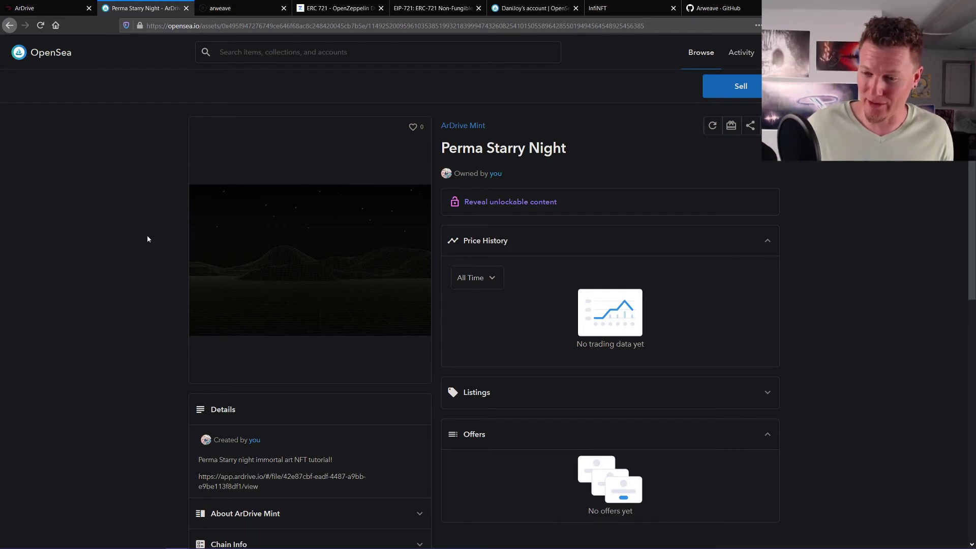
pyautogui.scroll(-5, 78, 276)
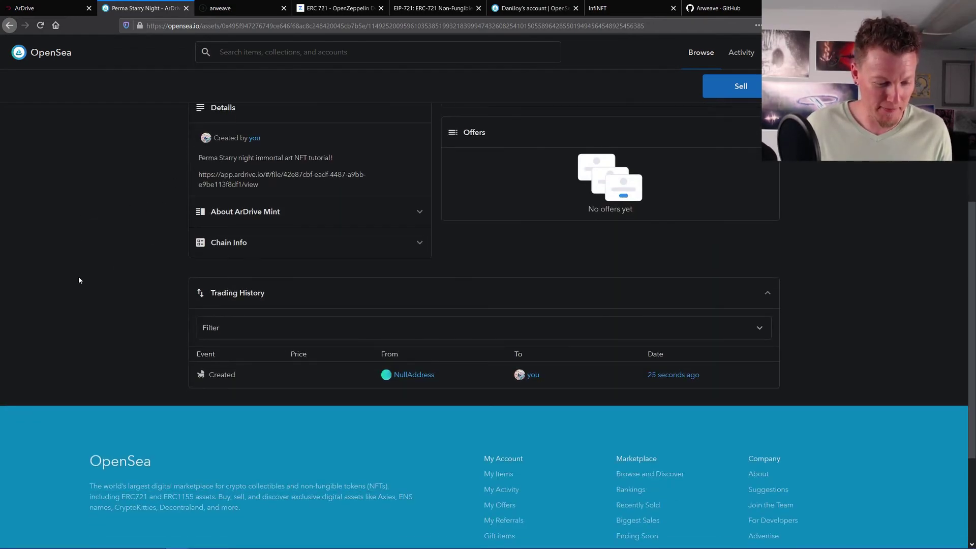
pyautogui.scroll(4, 78, 280)
pyautogui.scroll(-1, 115, 271)
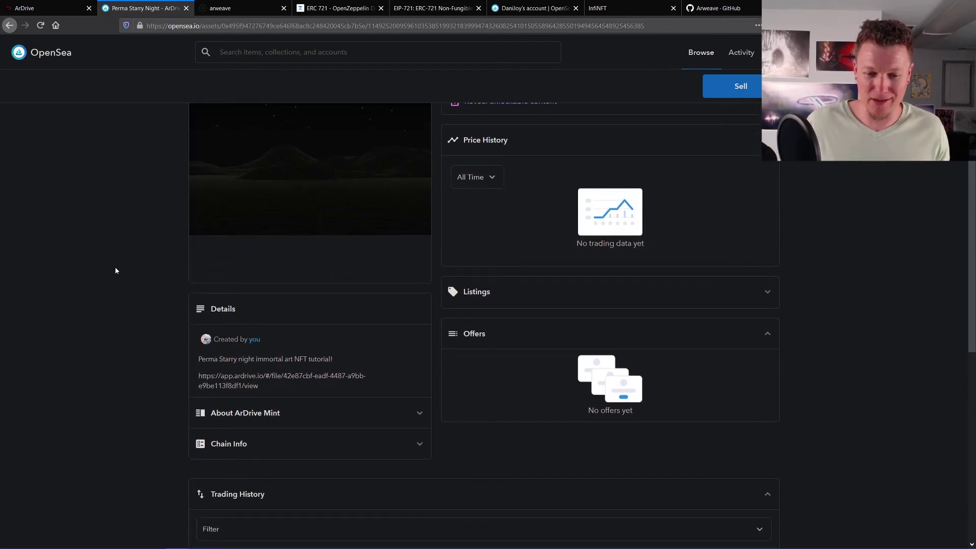
pyautogui.scroll(2, 115, 271)
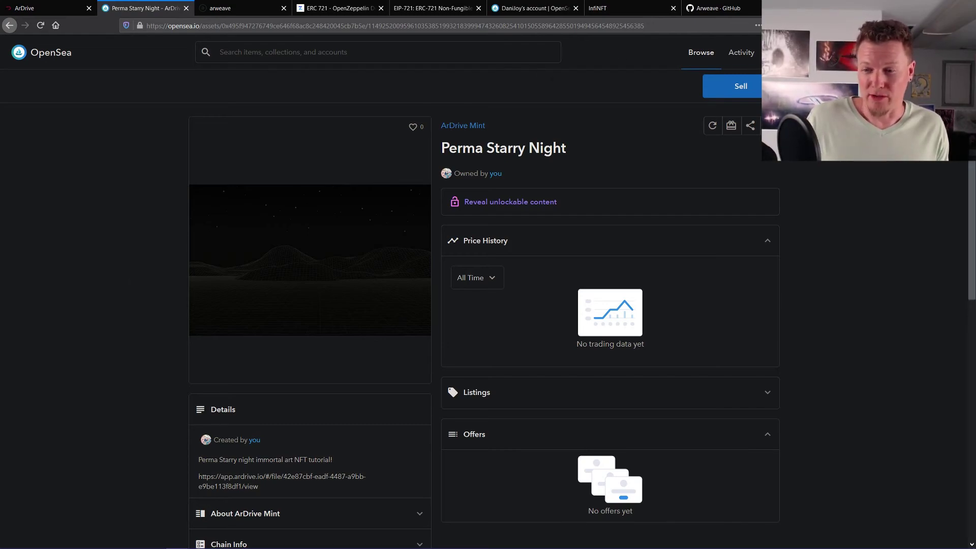
pyautogui.moveTo(915, 53)
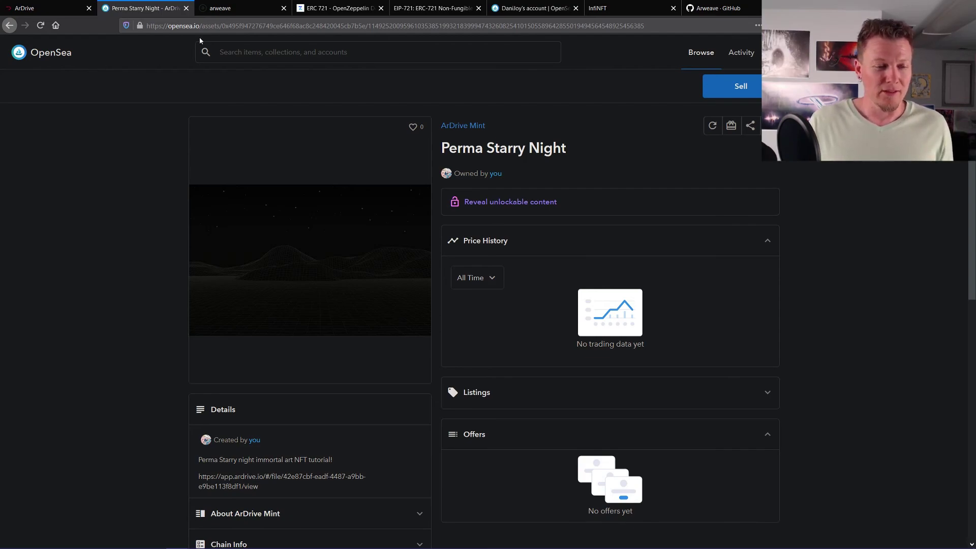
# - From the arweave.org tab, restore the browser window and open the faucet.arweave.net free token claim page
pyautogui.click(236, 10)
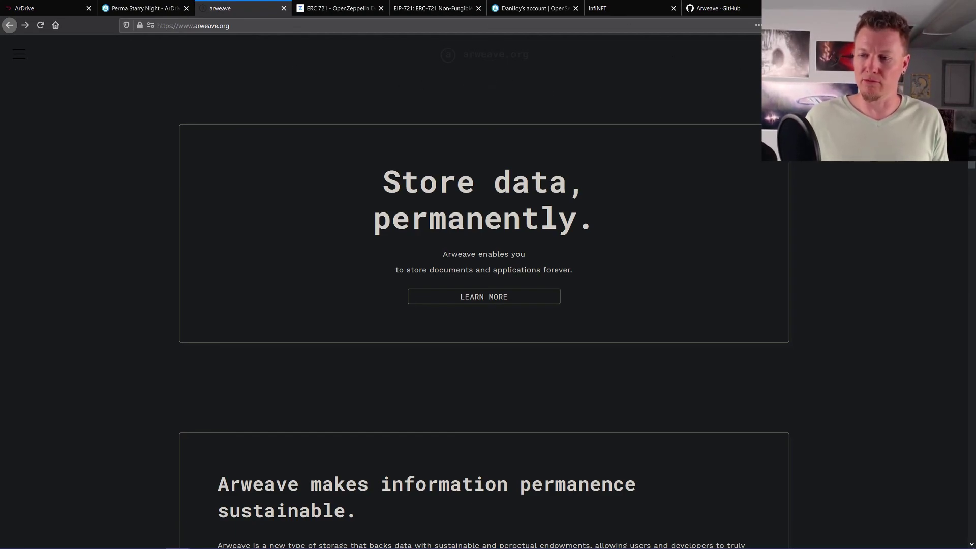
pyautogui.press('super+Down')
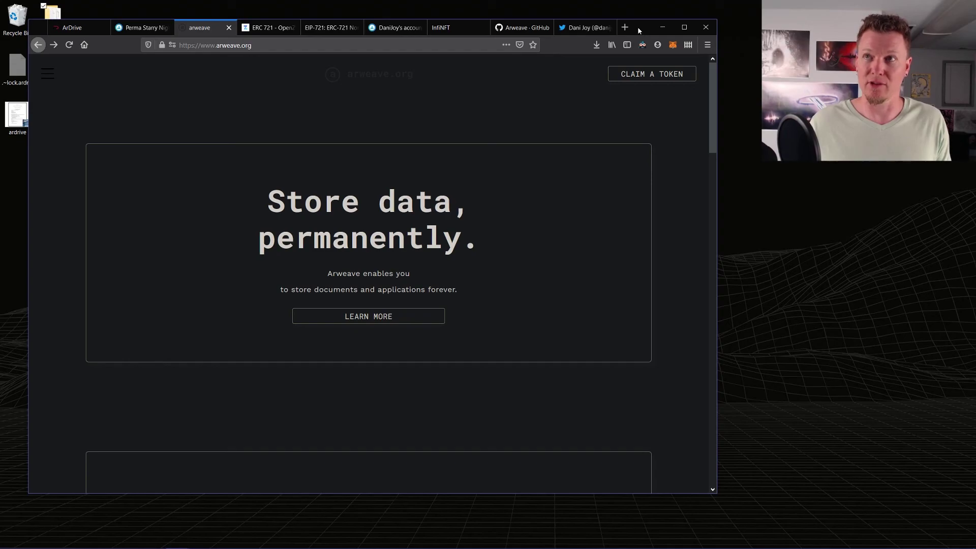
pyautogui.click(646, 76)
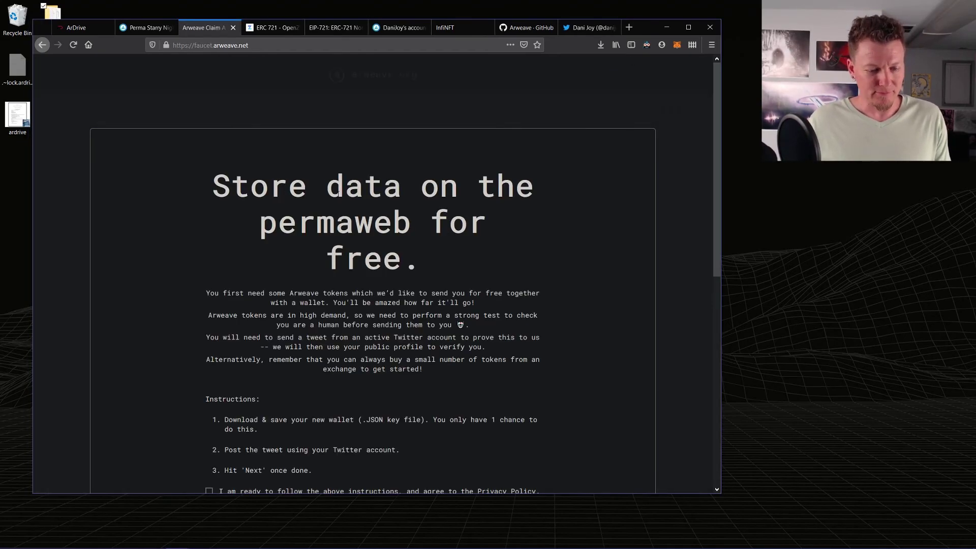
pyautogui.scroll(-5, 252, 344)
pyautogui.scroll(-2, 253, 344)
pyautogui.scroll(7, 253, 347)
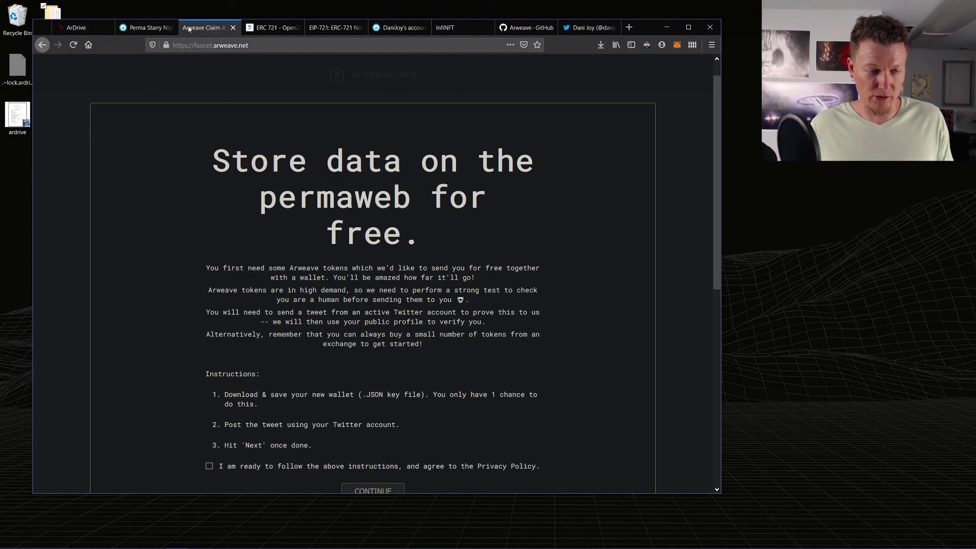
# - Switch back to the ArDrive Tut drive holding the 4.89 MB Perma Starry Night image
pyautogui.click(76, 28)
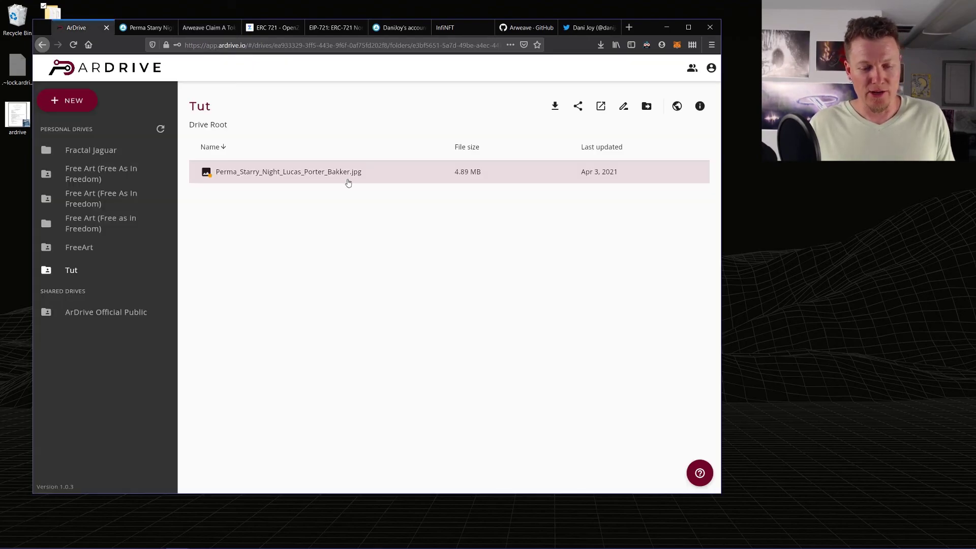